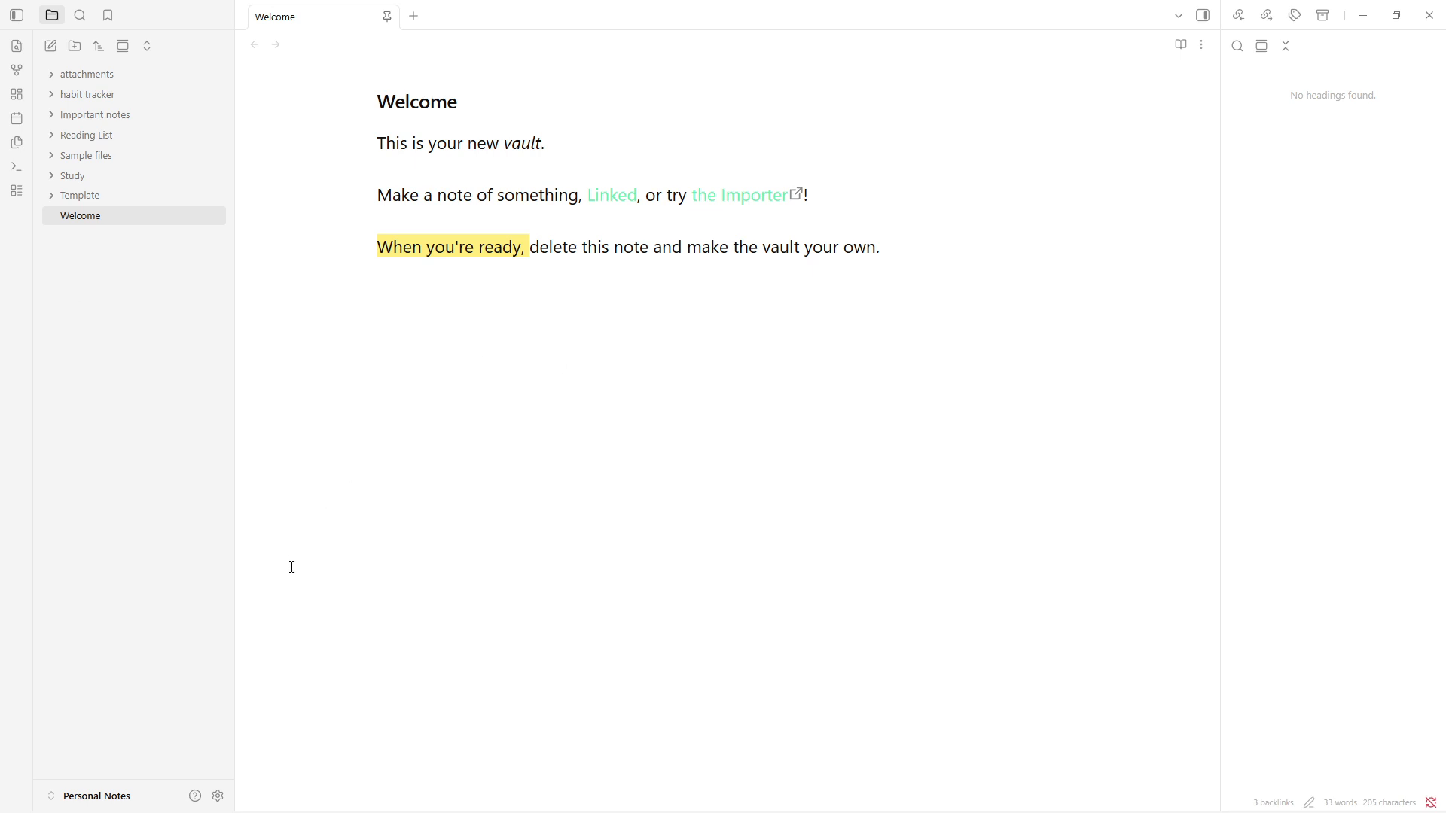
View the options for creating or opening a vault in the vault manager
{"action": "left_click", "coordinate": [114, 798]}
{"action": "left_click", "coordinate": [114, 797]}
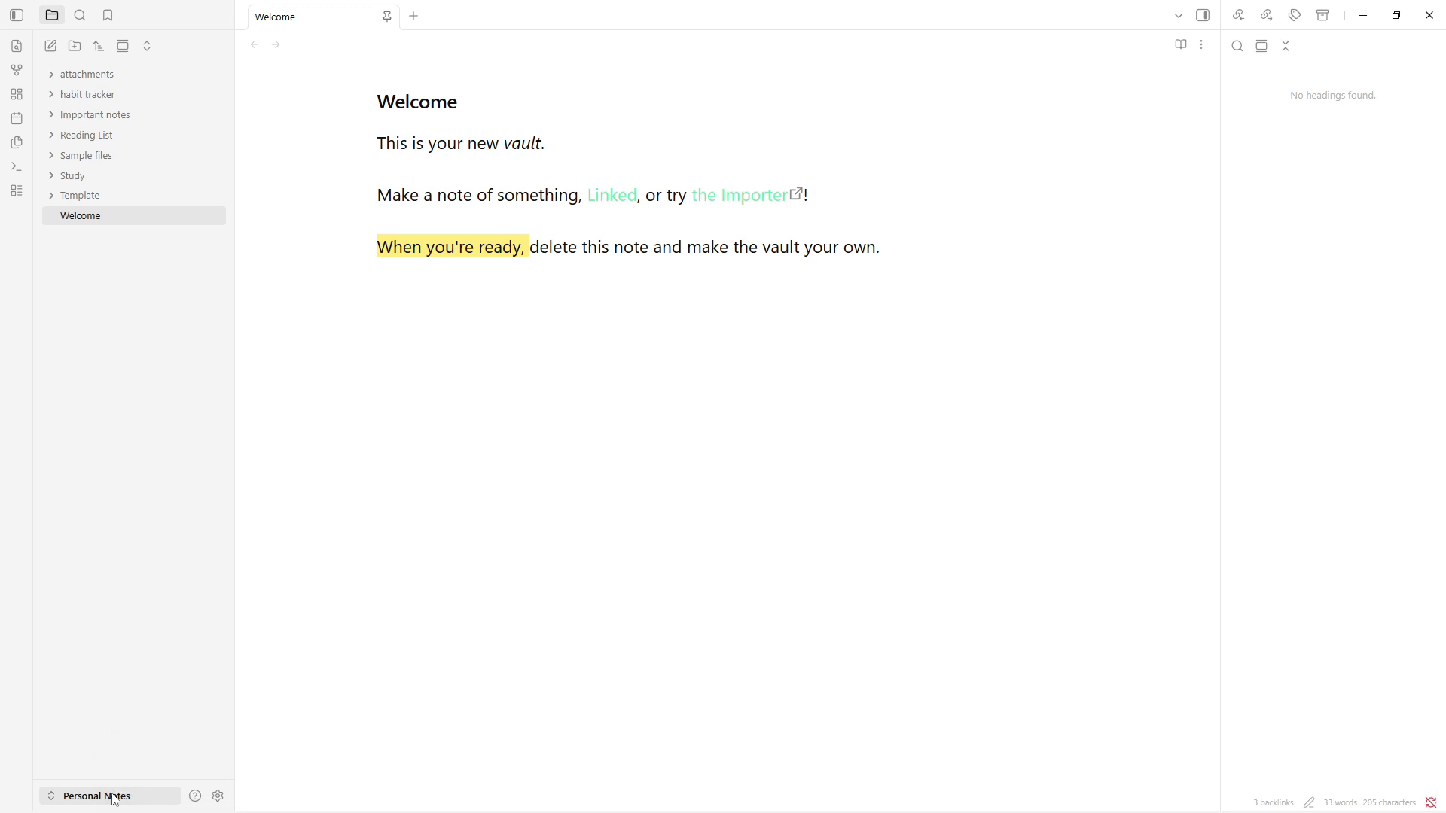
{"action": "left_click", "coordinate": [114, 797]}
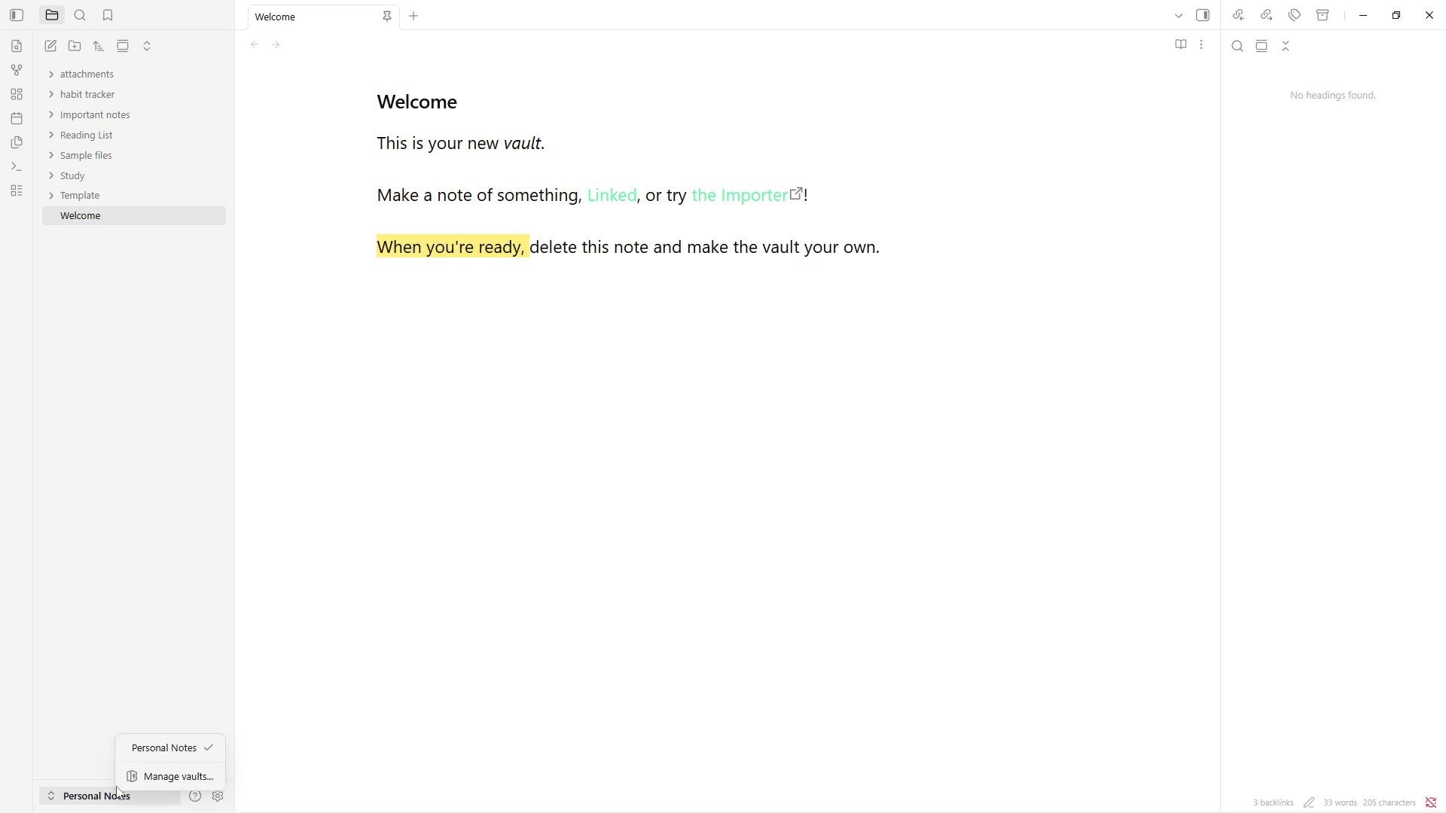
{"action": "left_click", "coordinate": [162, 774]}
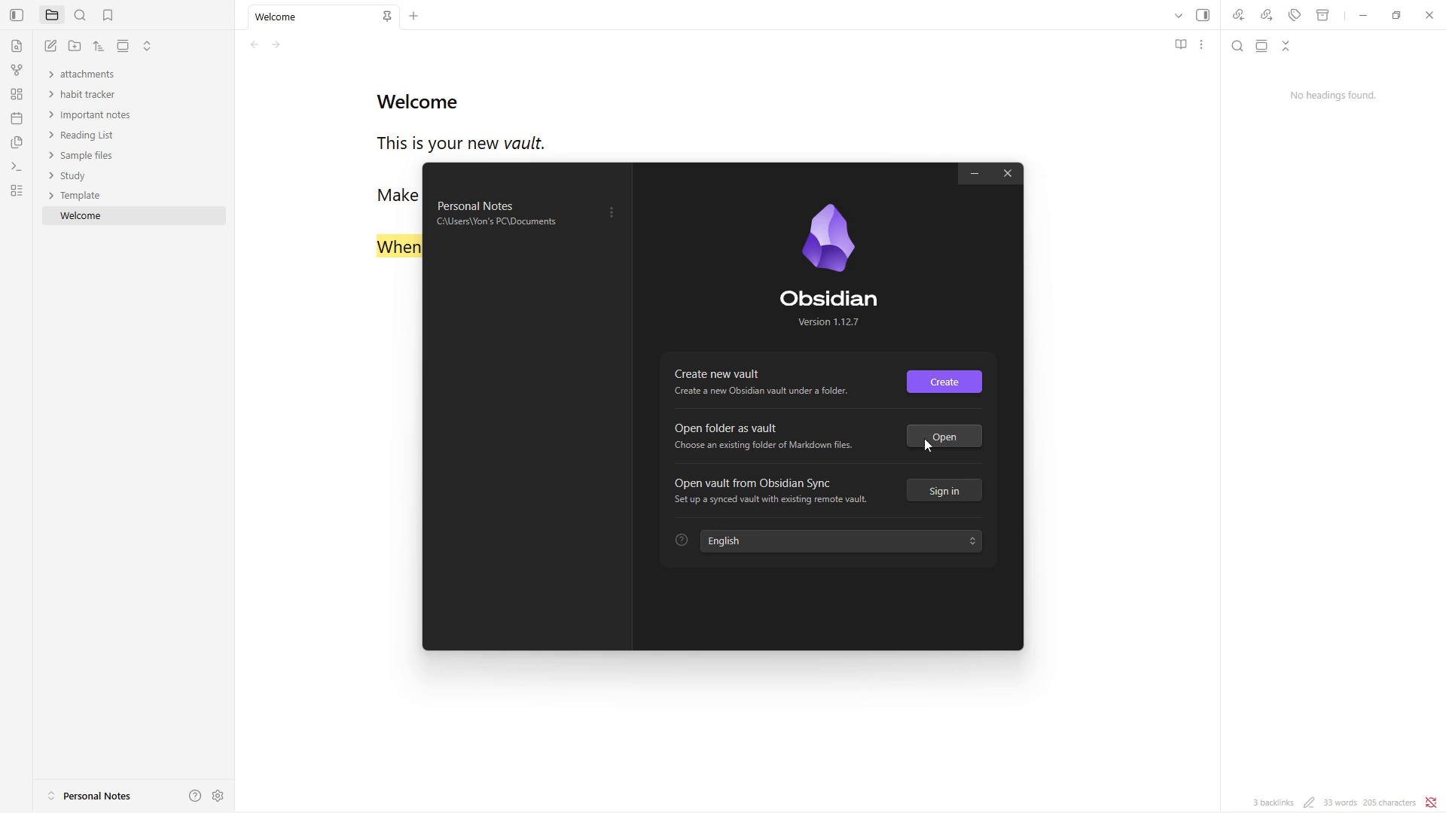
{"action": "left_click", "coordinate": [999, 163]}
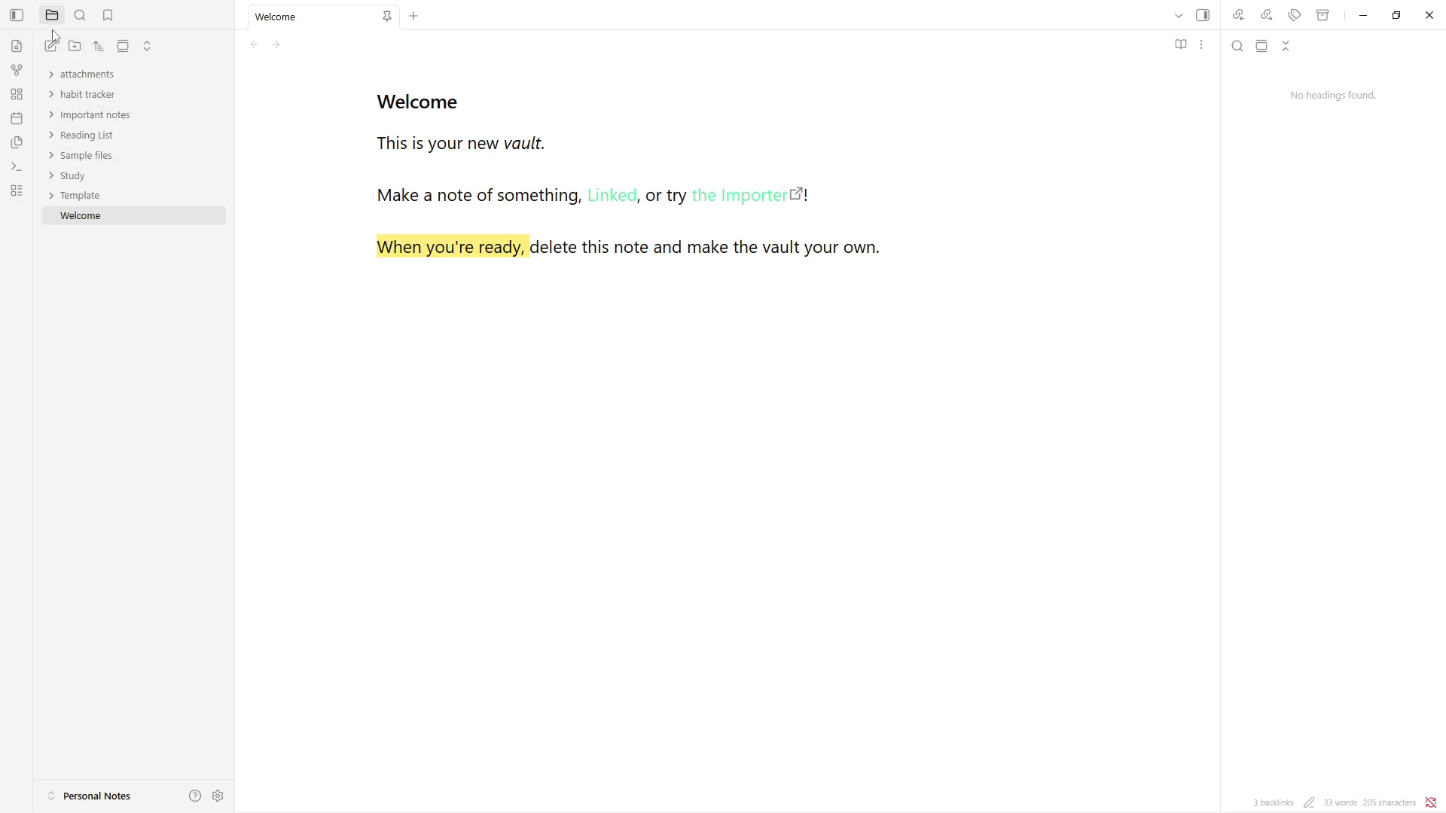
Create a new folder named Daily Notes in the vault
{"action": "left_click", "coordinate": [80, 42]}
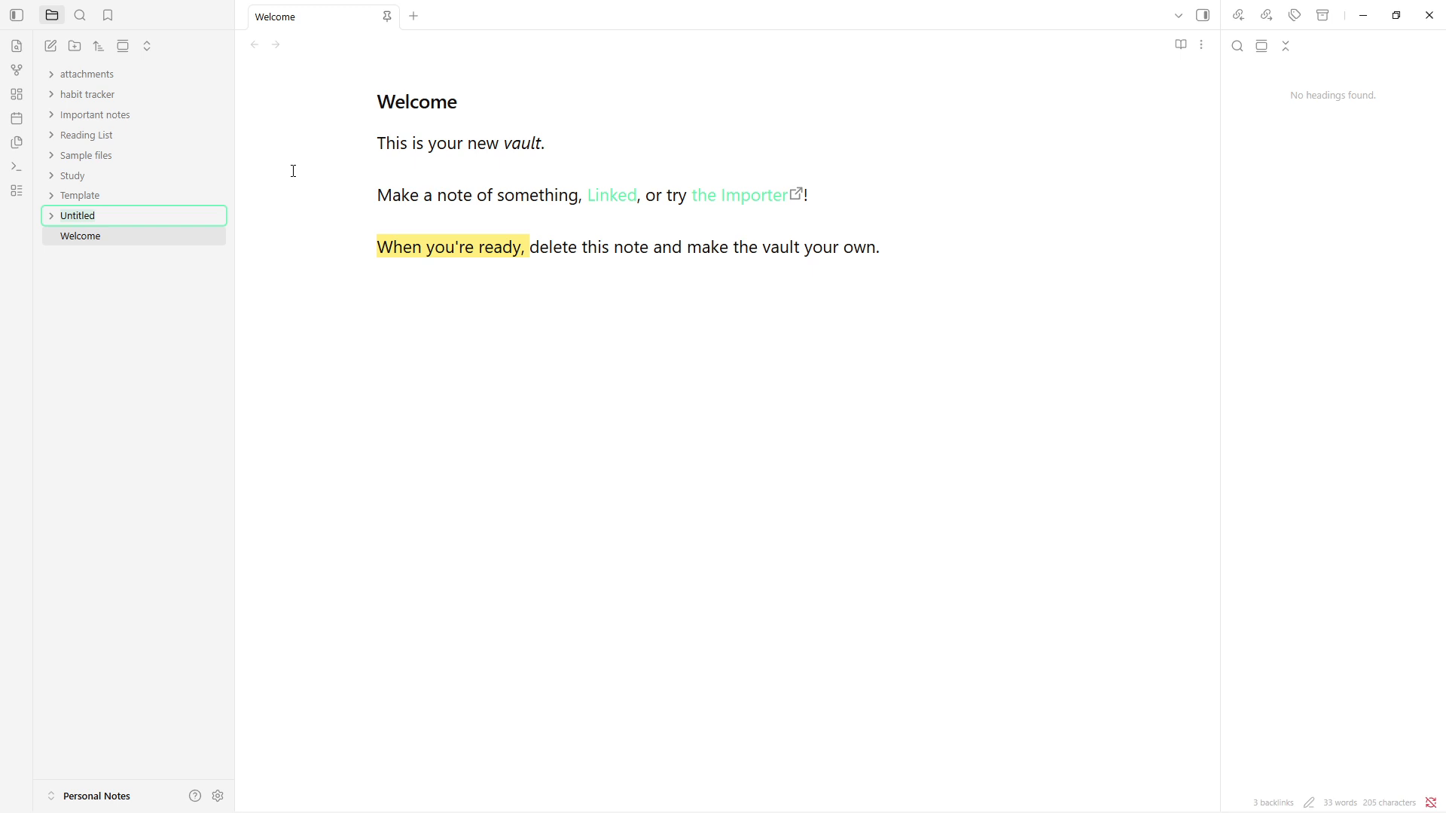
{"action": "type", "text": "Daily Notes"}
{"action": "key", "text": "Return"}
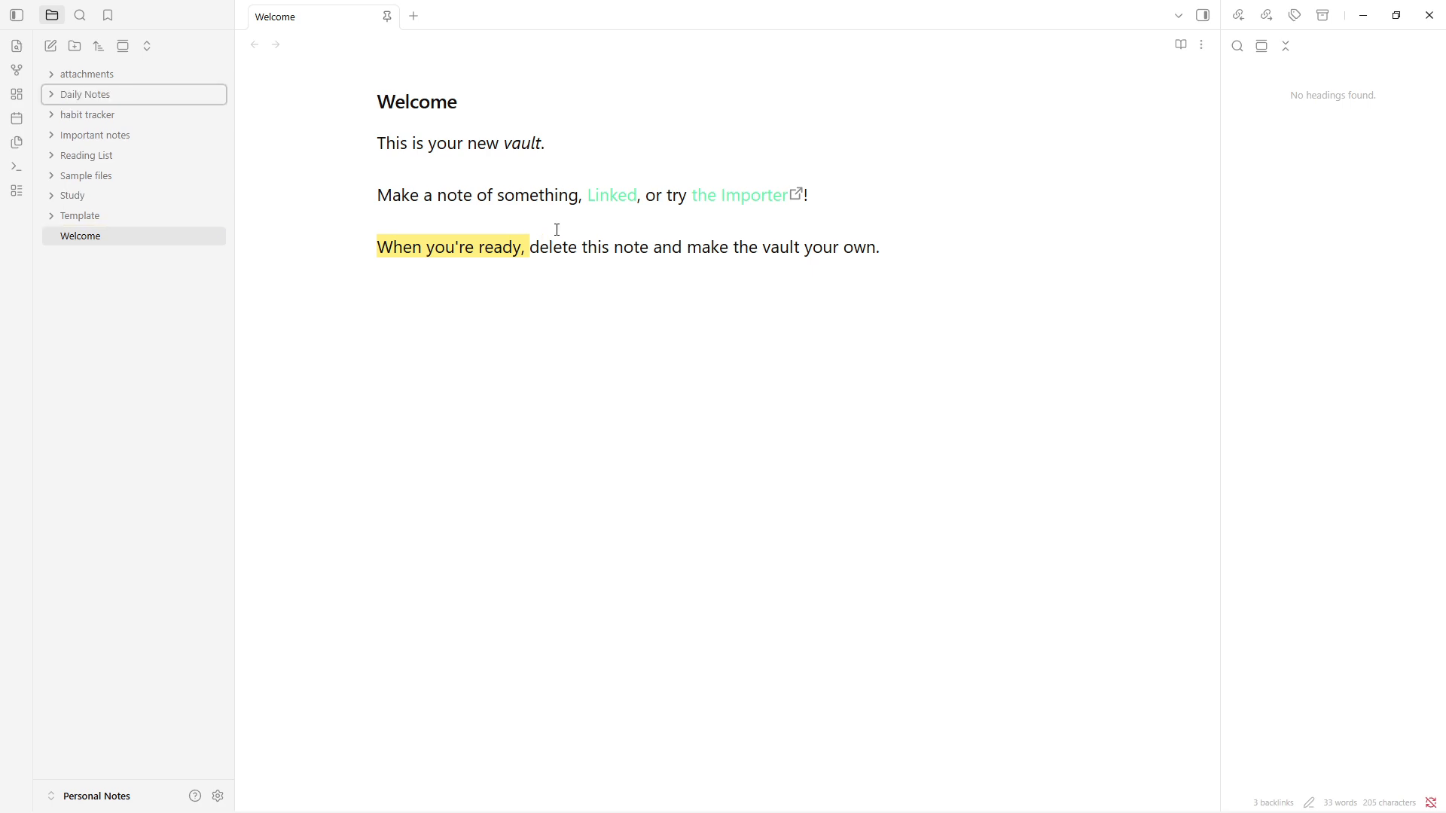
{"action": "left_click", "coordinate": [99, 99]}
Find the Daily notes core plugin in the settings by searching for "da" and make sure it is enabled
{"action": "left_click", "coordinate": [218, 796]}
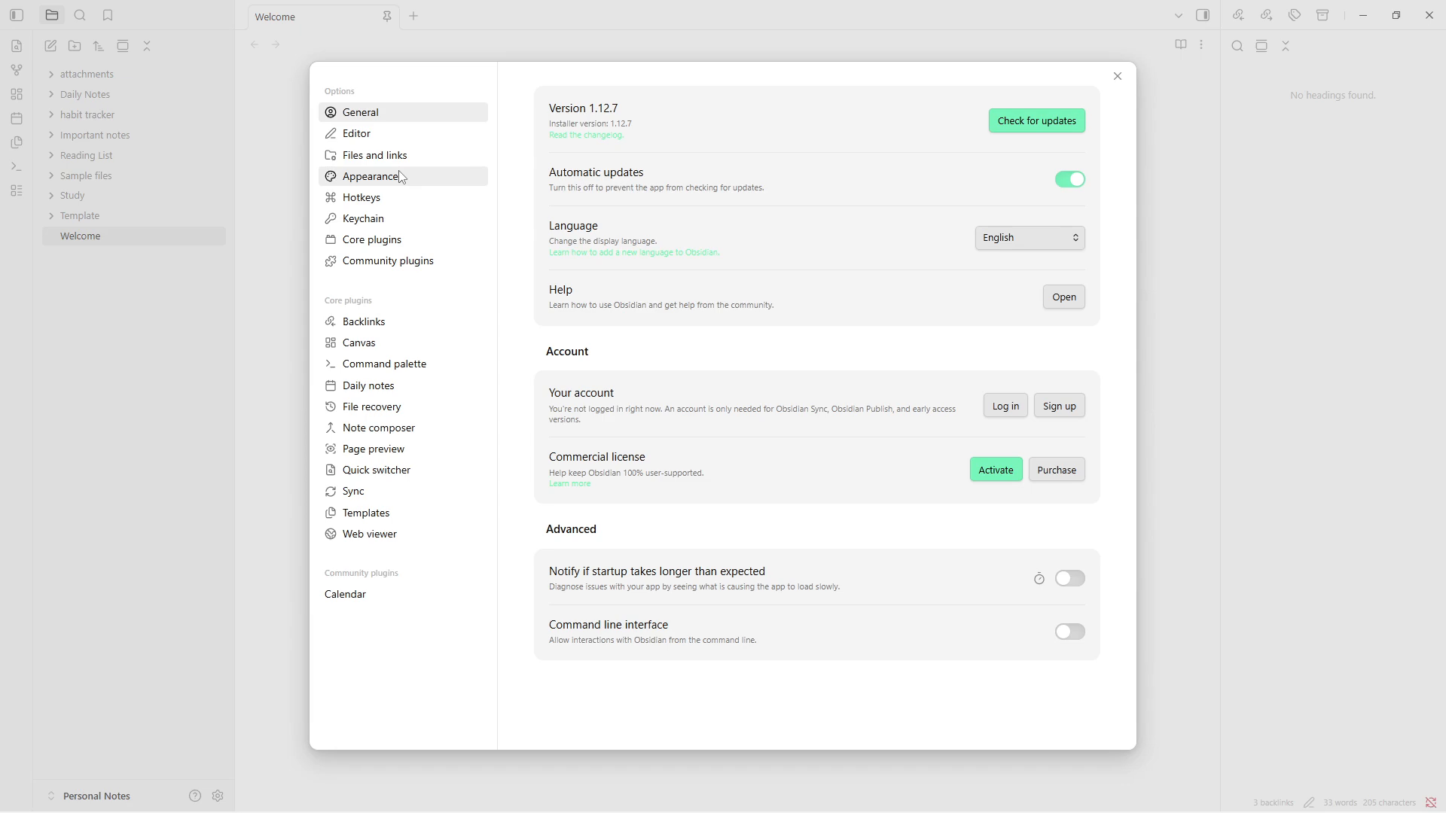
{"action": "left_click", "coordinate": [403, 238]}
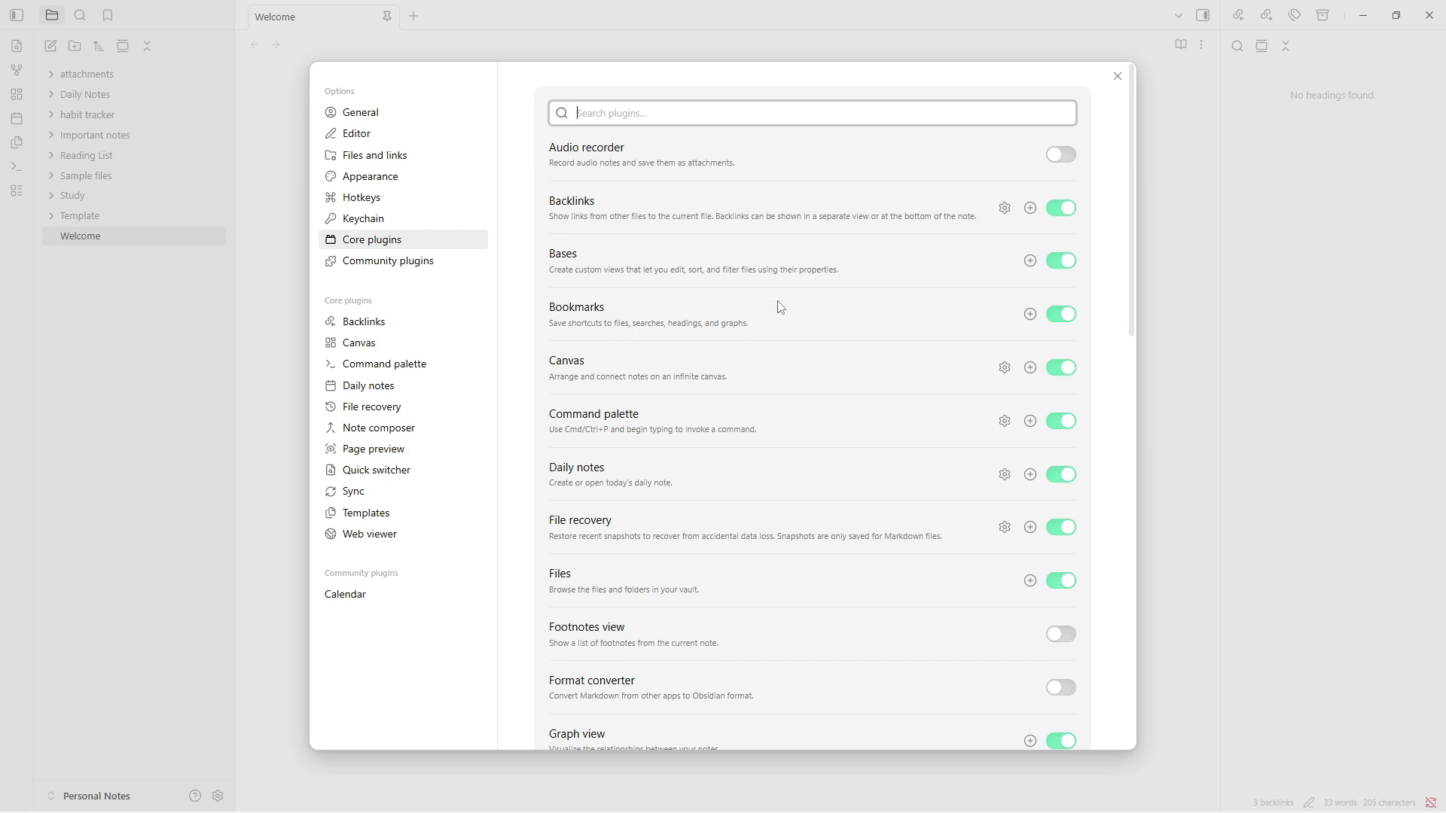
{"action": "type", "text": "da"}
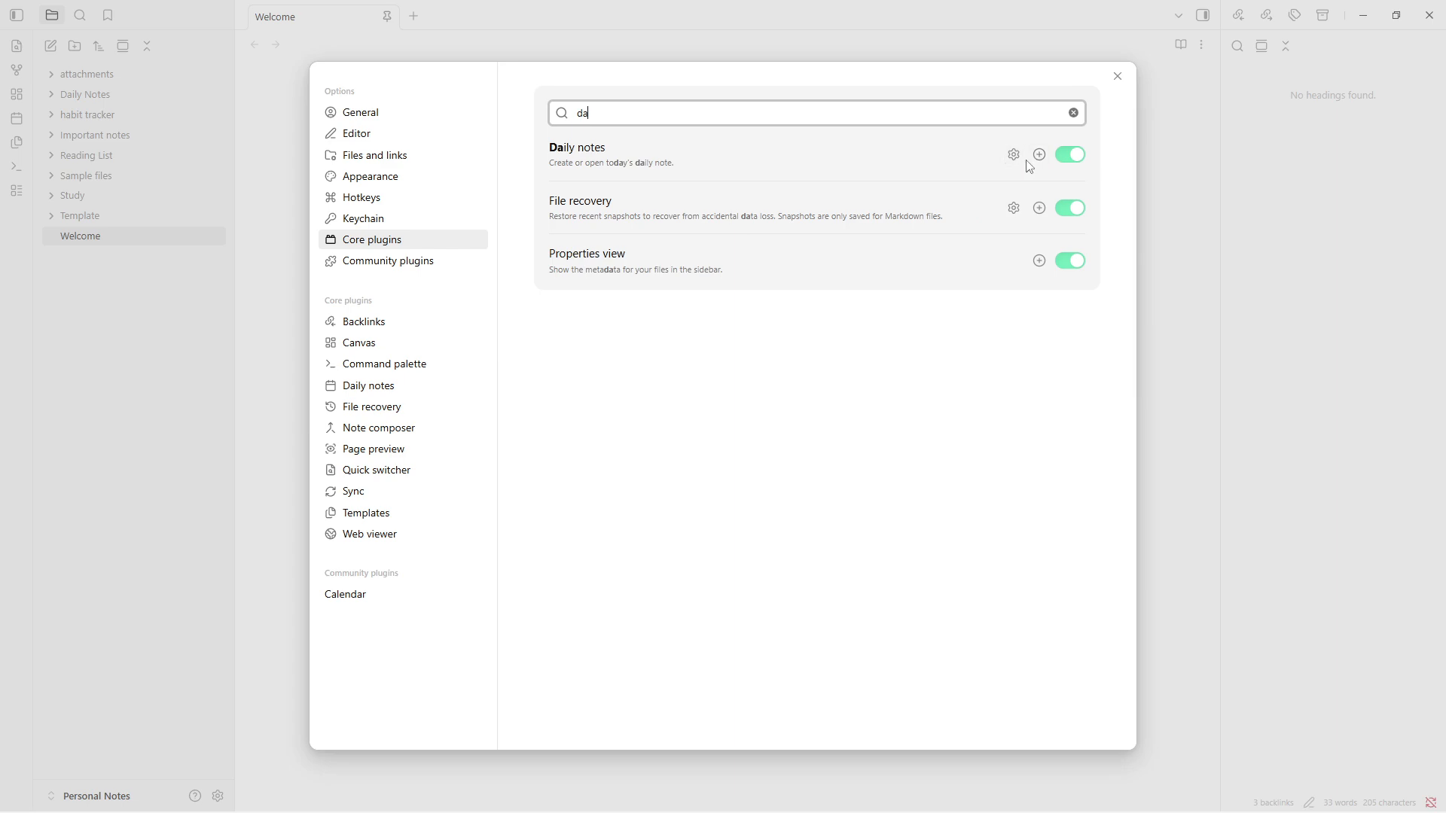
{"action": "left_click", "coordinate": [1080, 154]}
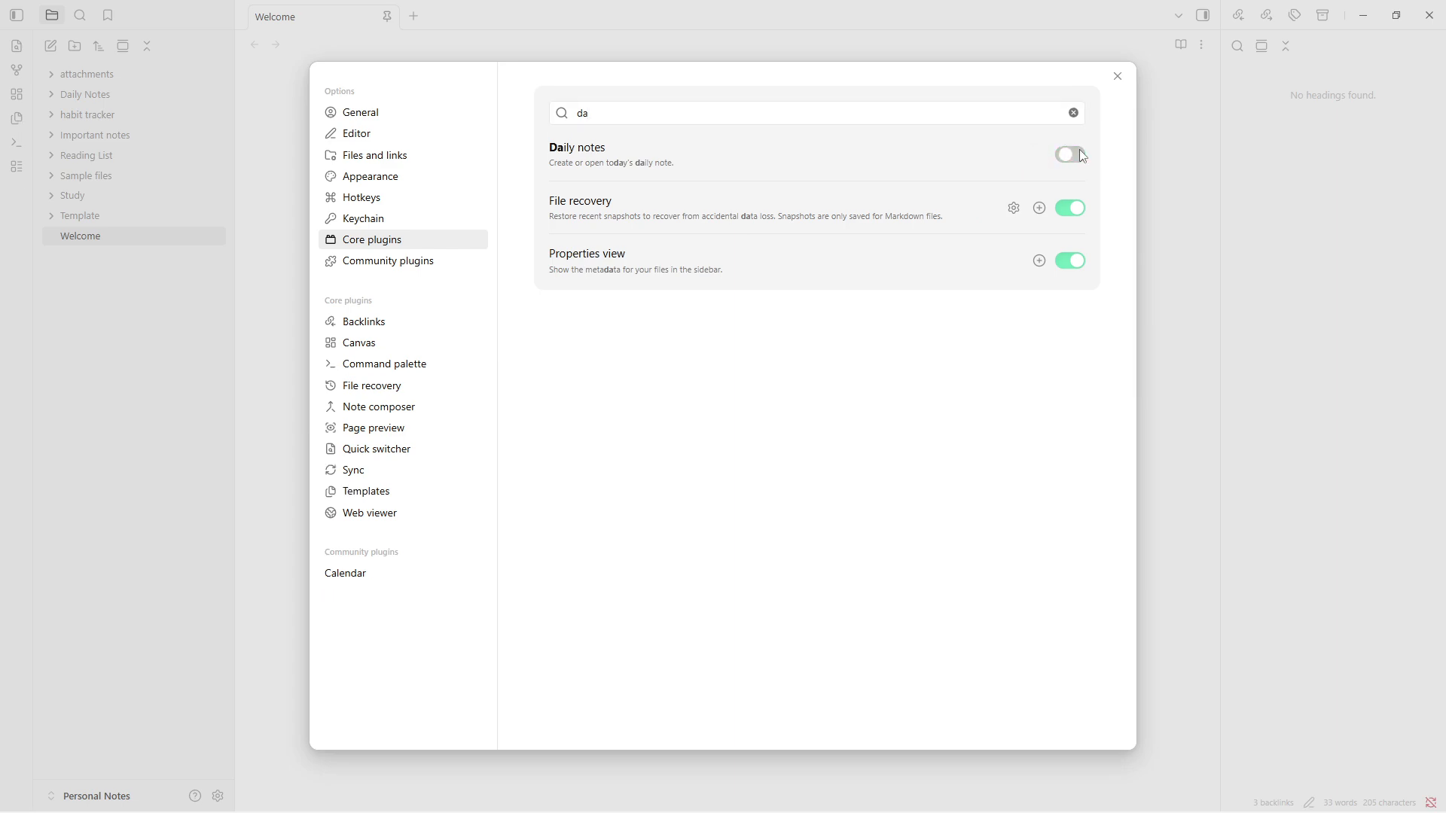
{"action": "left_click", "coordinate": [1074, 155]}
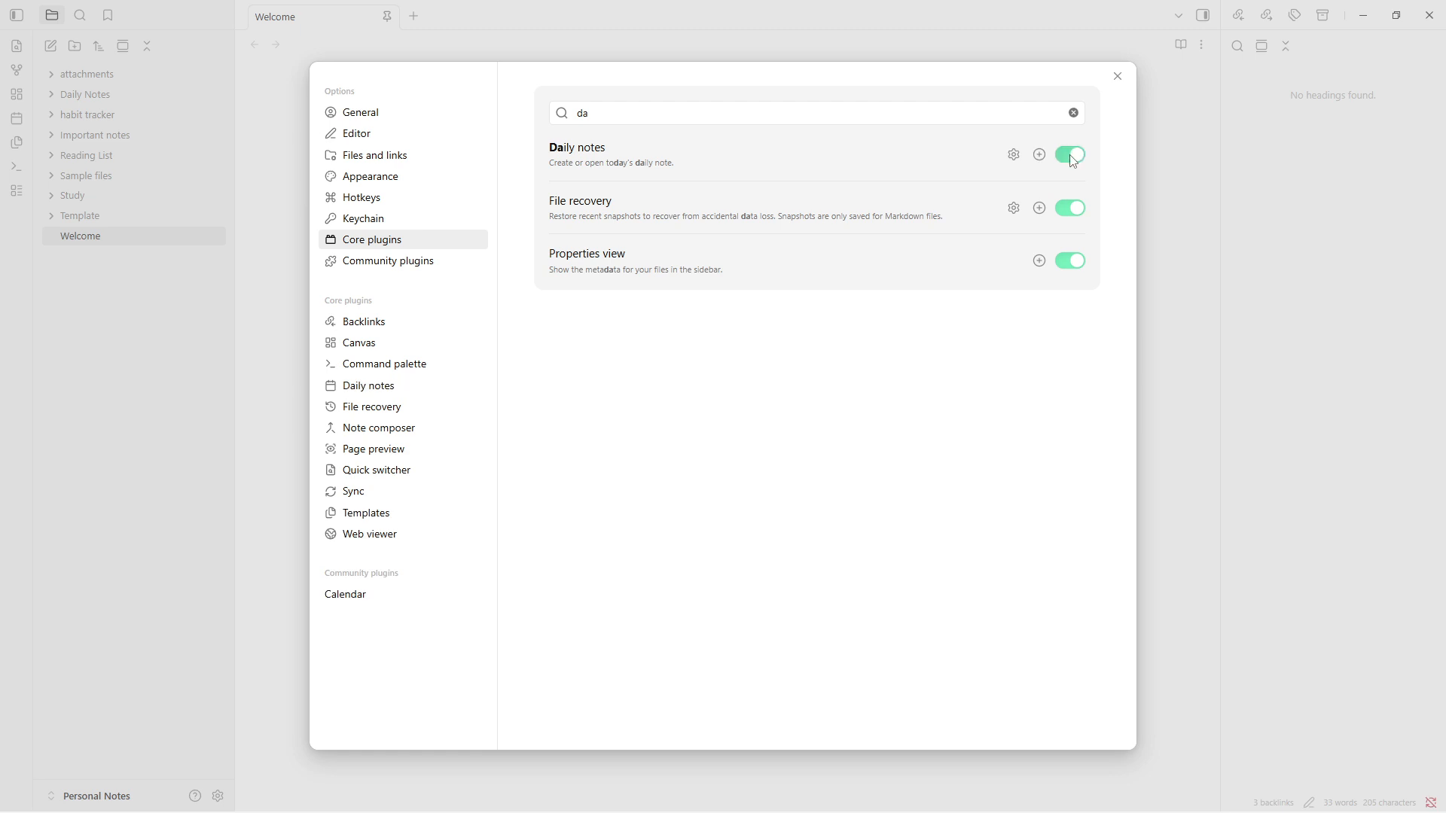
{"action": "left_click", "coordinate": [1073, 159]}
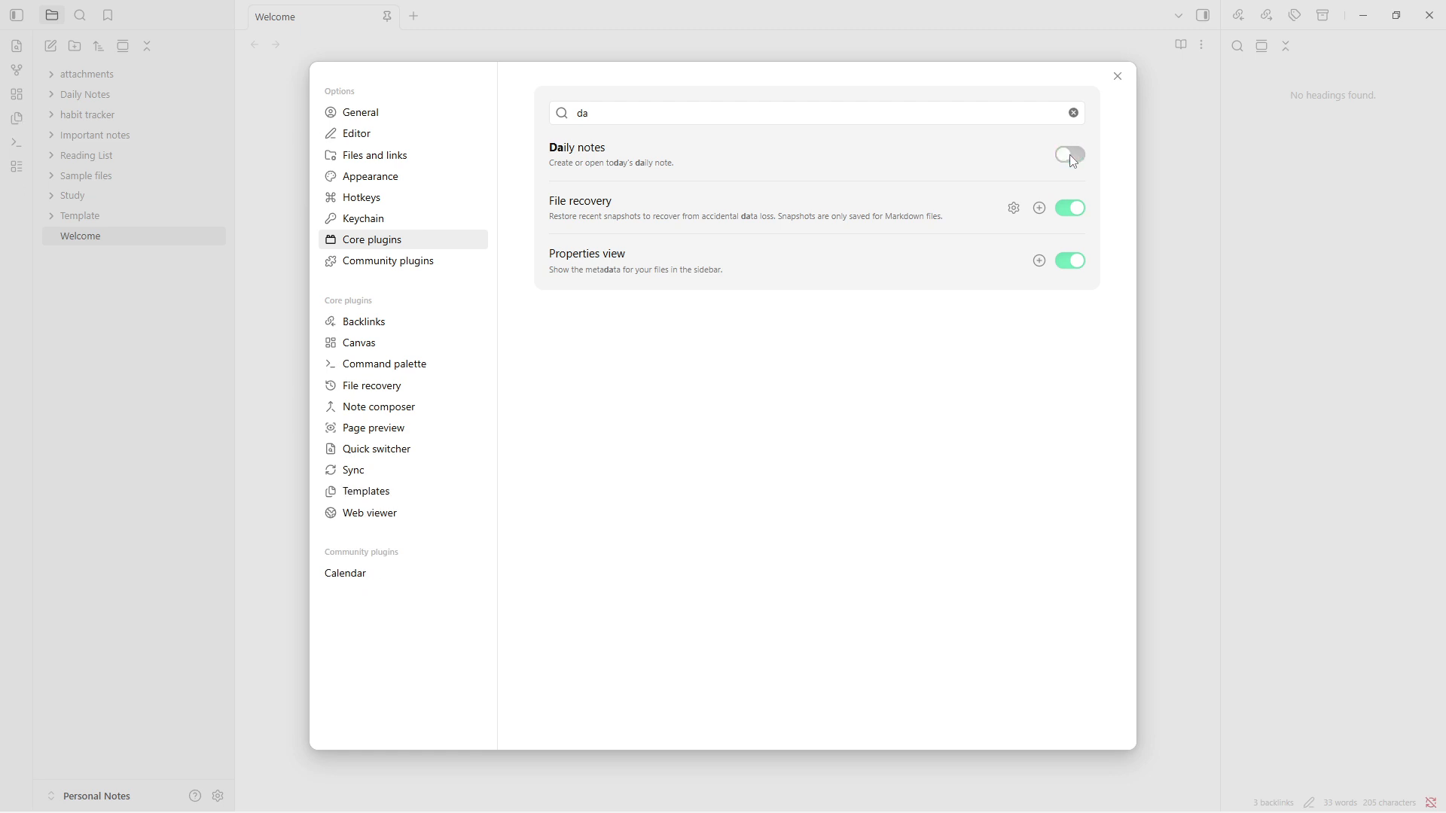
{"action": "left_click", "coordinate": [1070, 155]}
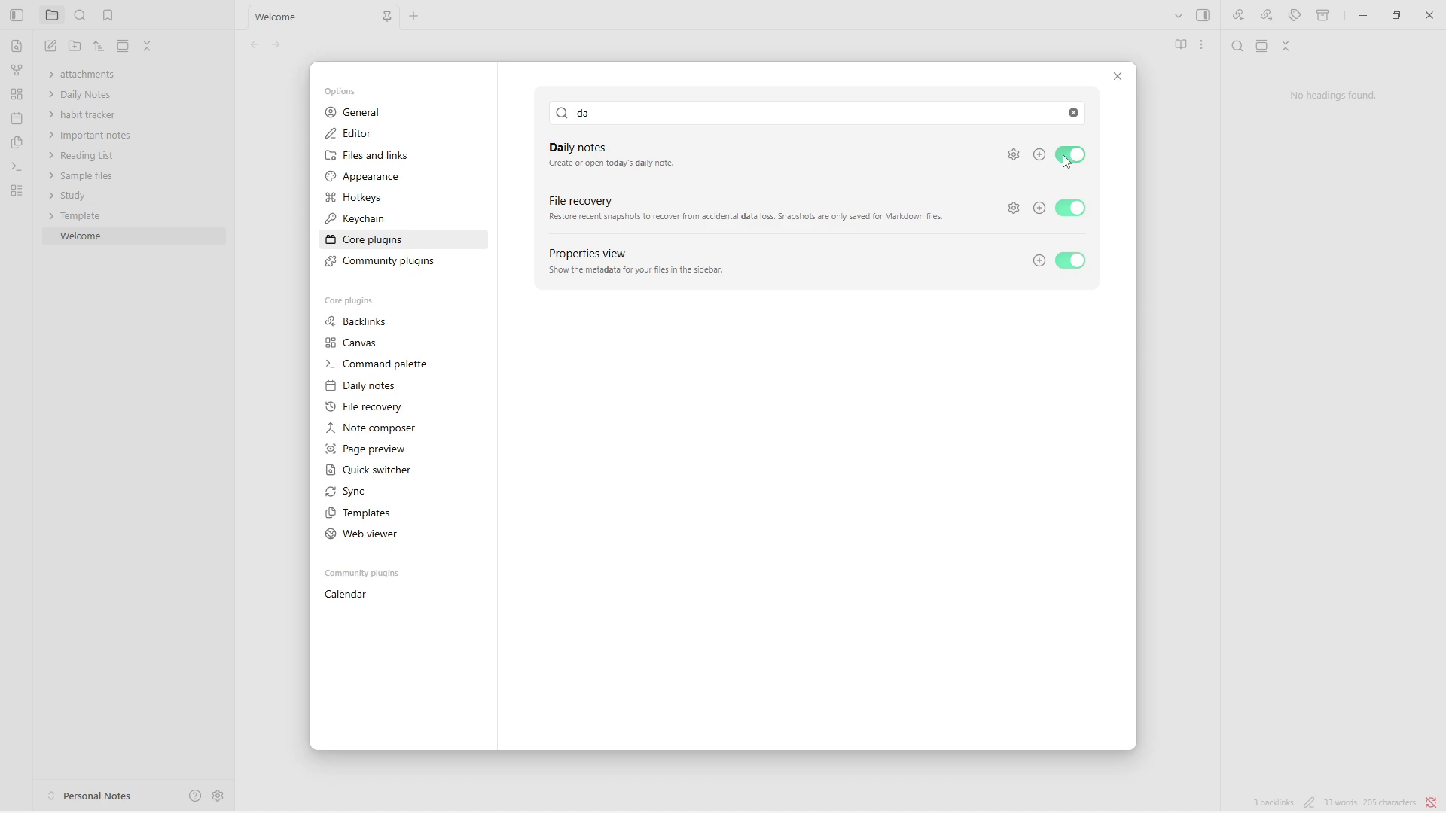
Set the new file location of the Daily notes plugin to the Daily Notes folder and leave the settings
{"action": "left_click", "coordinate": [1014, 155]}
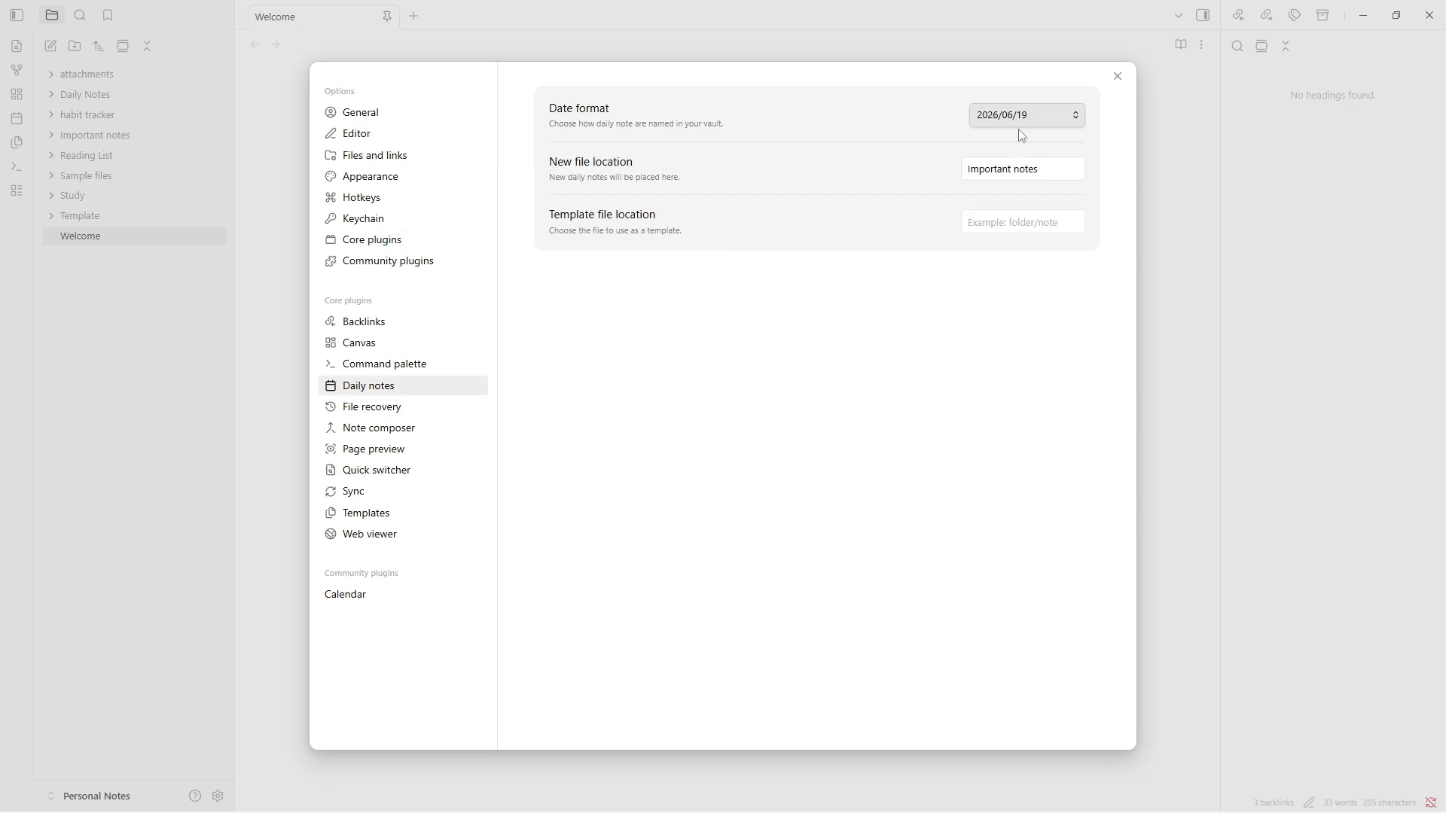
{"action": "left_click", "coordinate": [1050, 170]}
{"action": "left_click_drag", "start_coordinate": [1051, 170], "coordinate": [930, 169]}
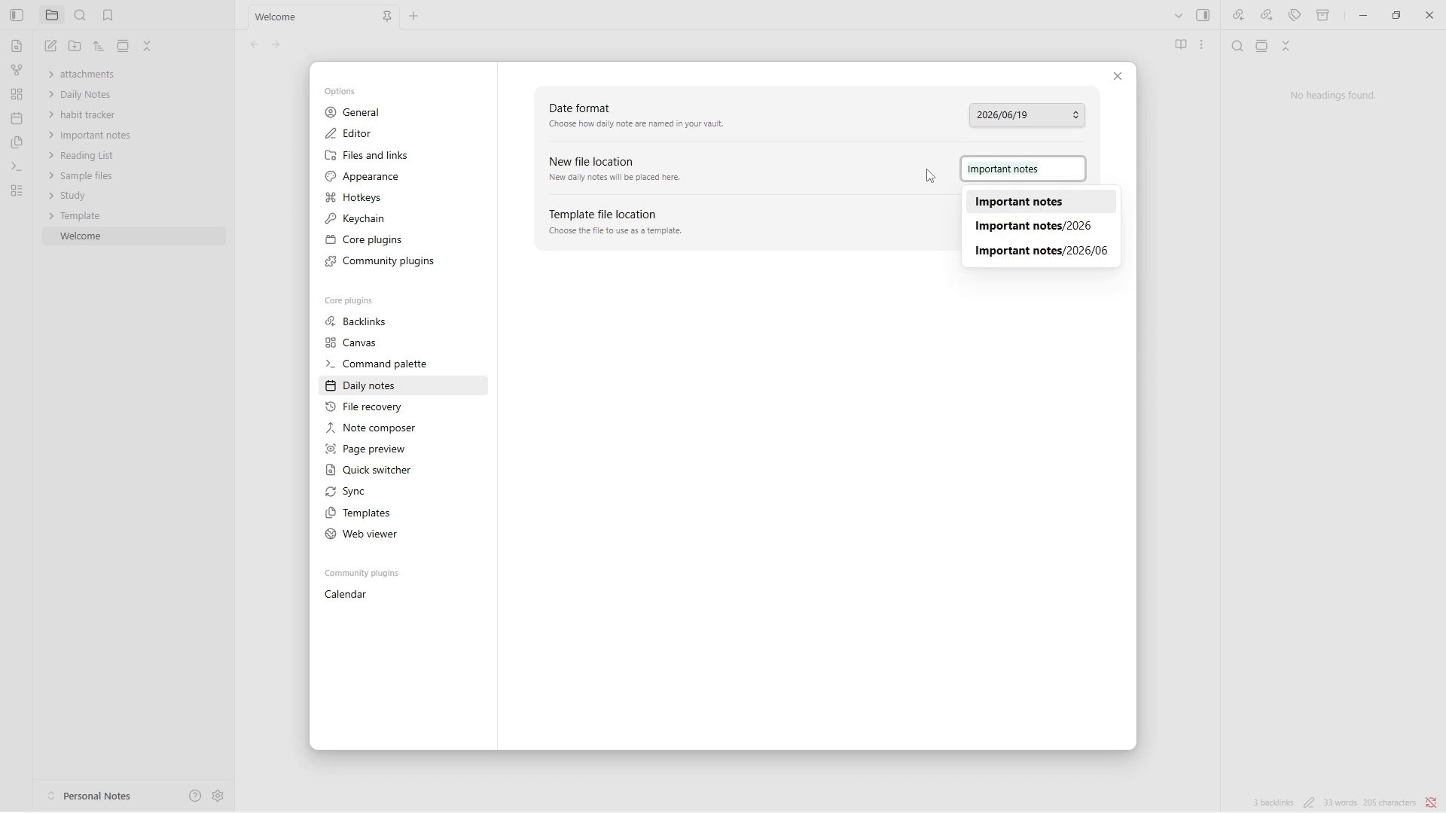
{"action": "type", "text": "Da"}
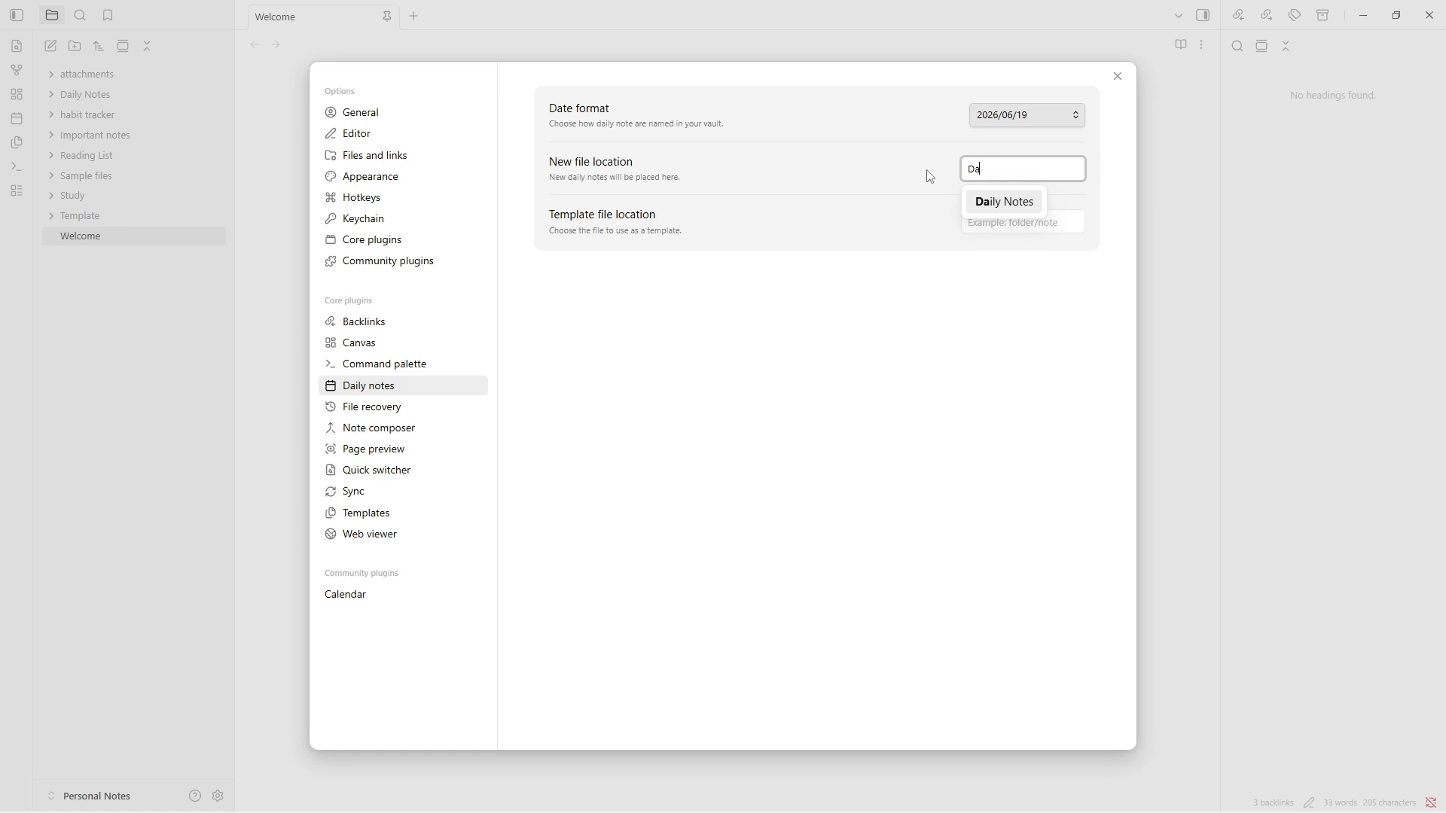
{"action": "left_click", "coordinate": [1005, 201]}
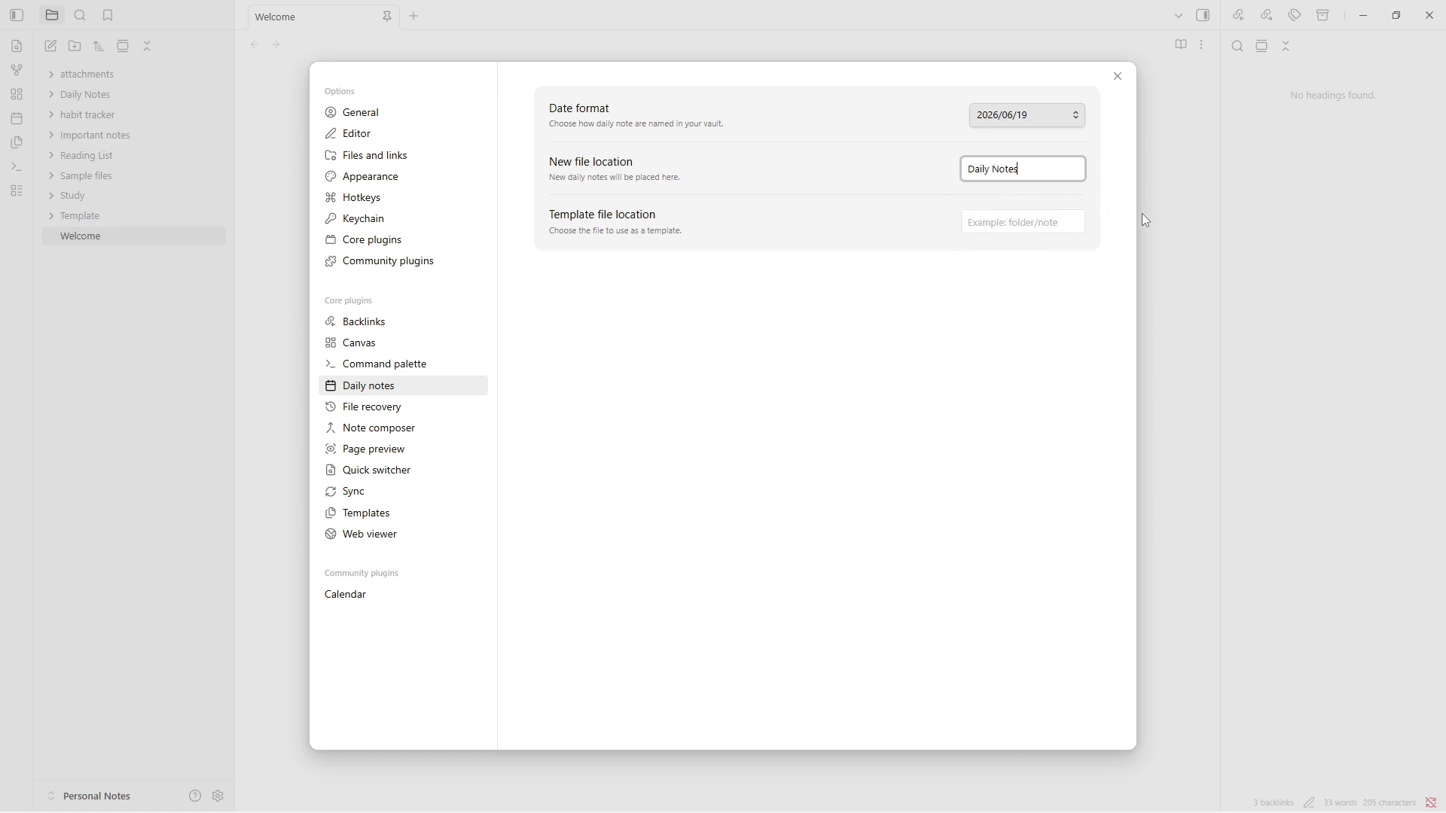
{"action": "left_click", "coordinate": [1187, 260]}
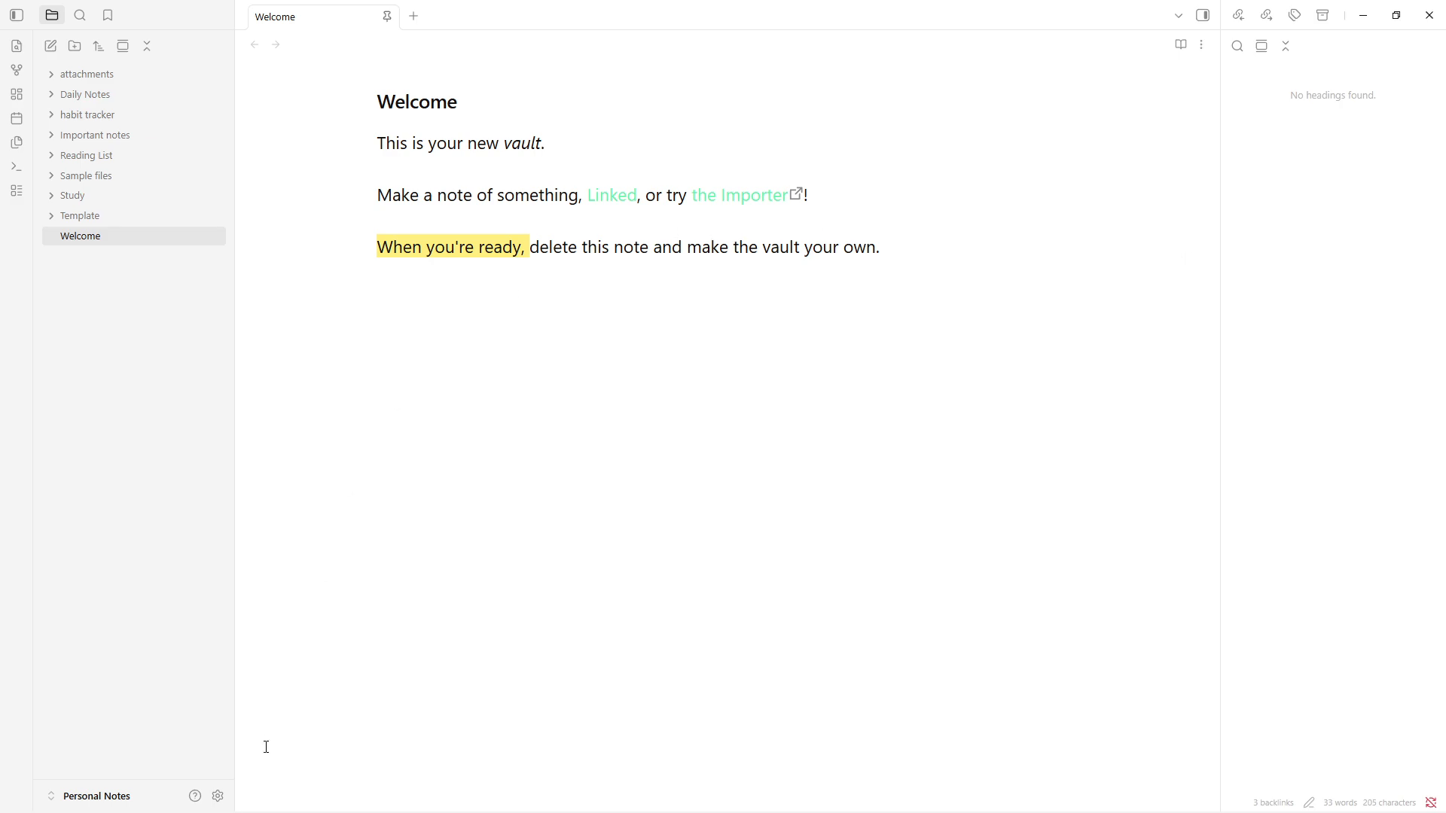
Check the date format setting of the Daily notes plugin
{"action": "left_click", "coordinate": [218, 796]}
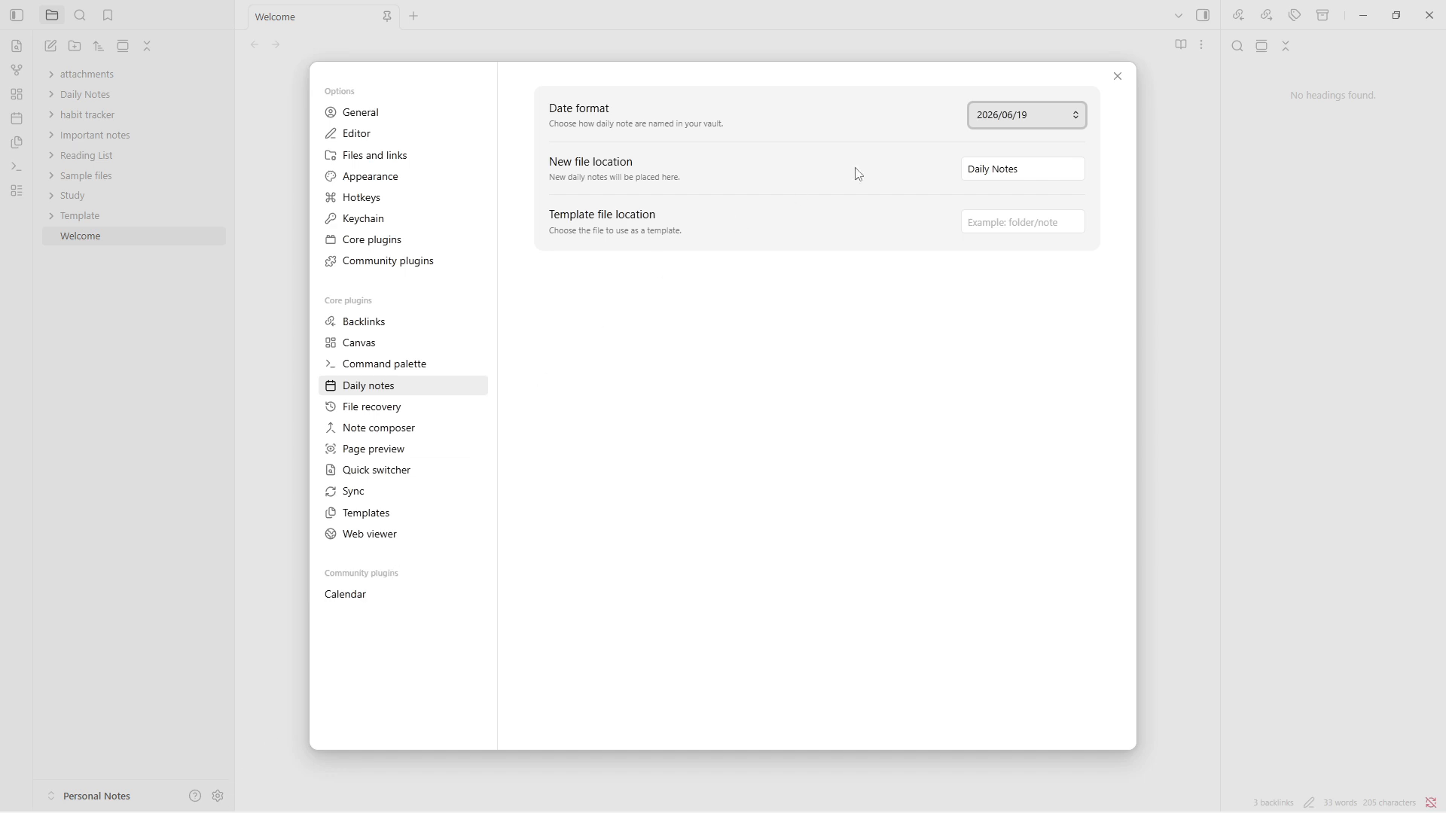
{"action": "left_click", "coordinate": [1048, 121]}
{"action": "left_click", "coordinate": [1046, 115]}
{"action": "left_click", "coordinate": [1119, 78]}
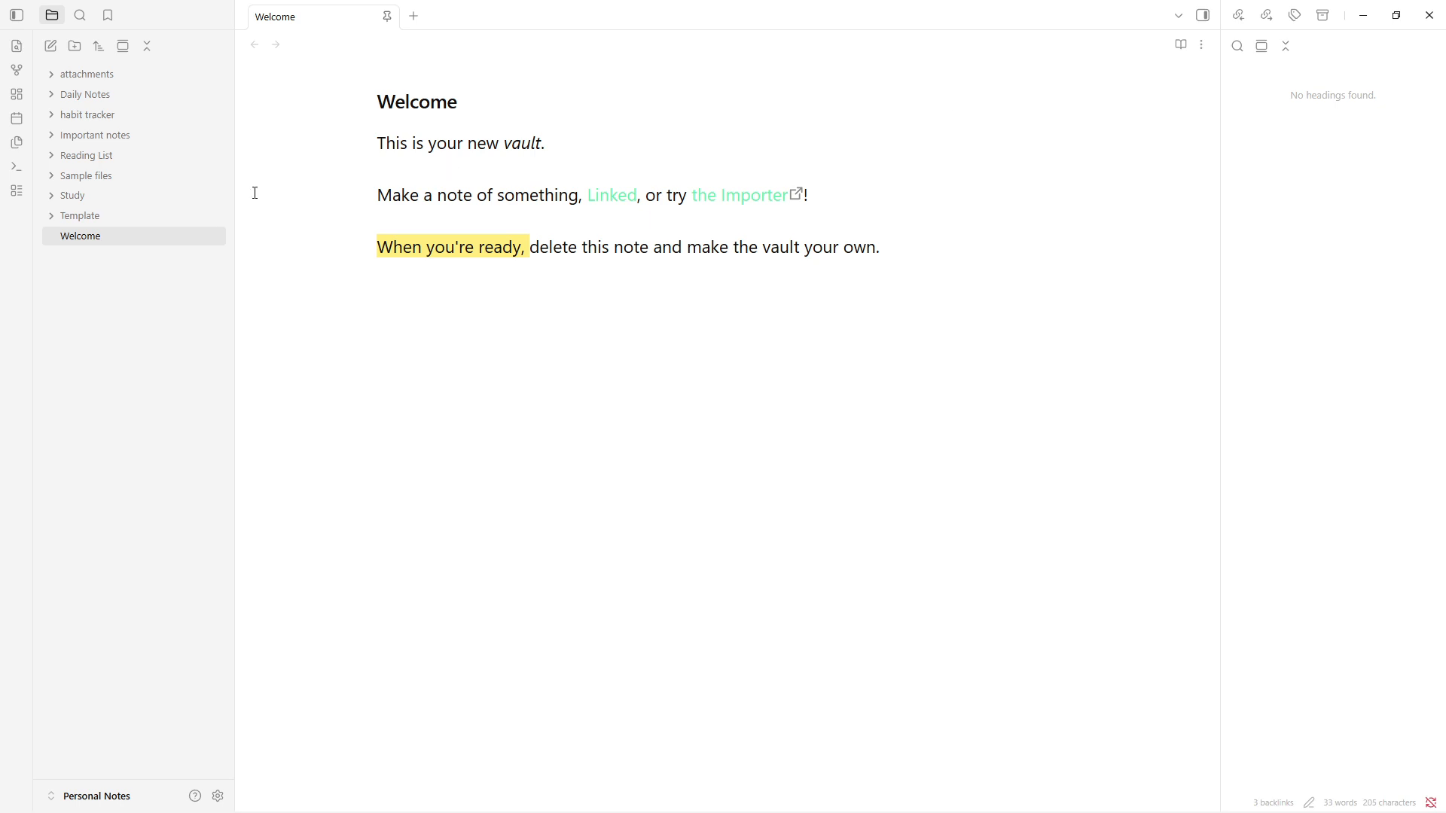
Create today's daily note and enter a short line of placeholder text in it
{"action": "left_click", "coordinate": [116, 97]}
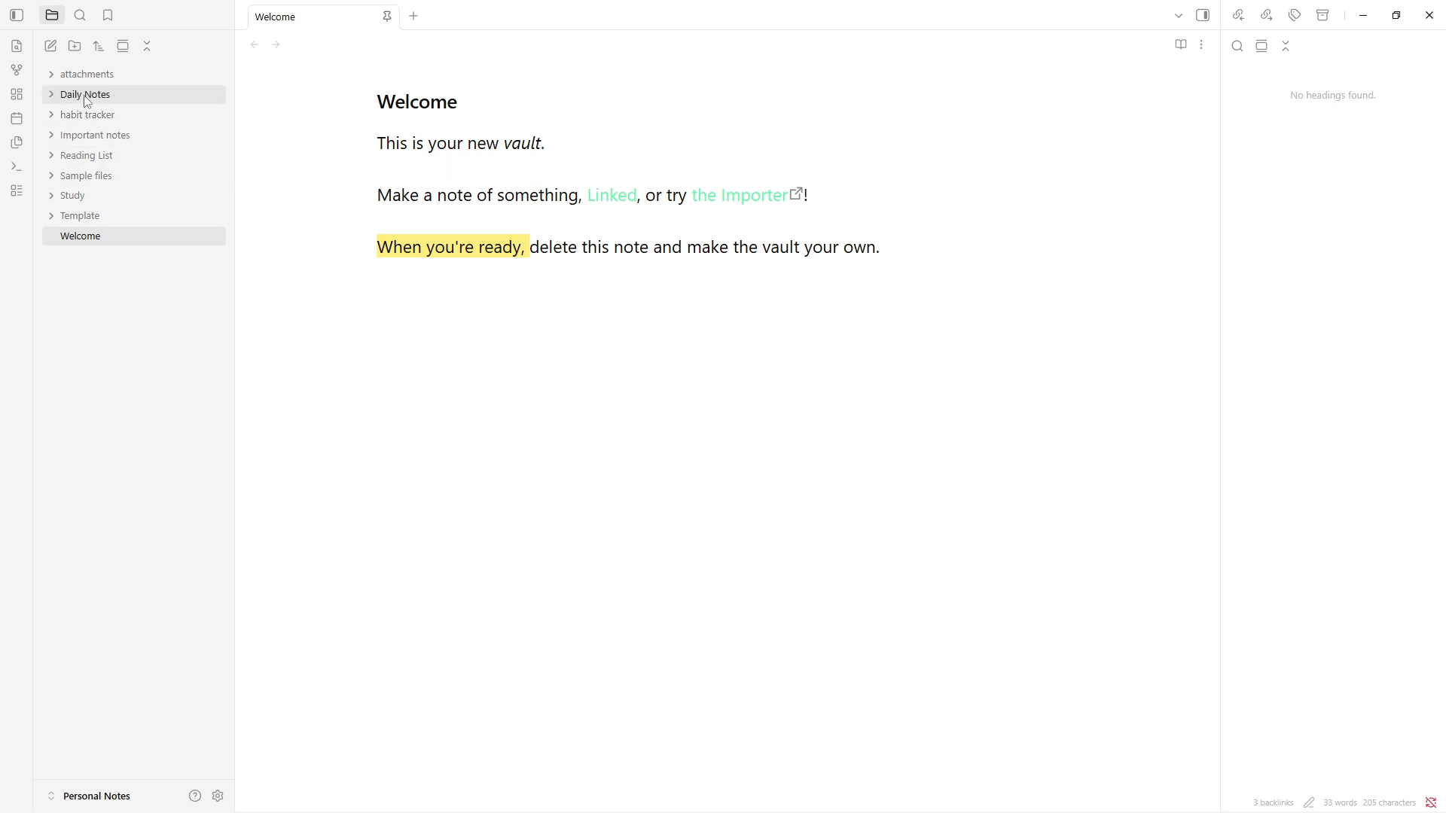
{"action": "left_click", "coordinate": [17, 119]}
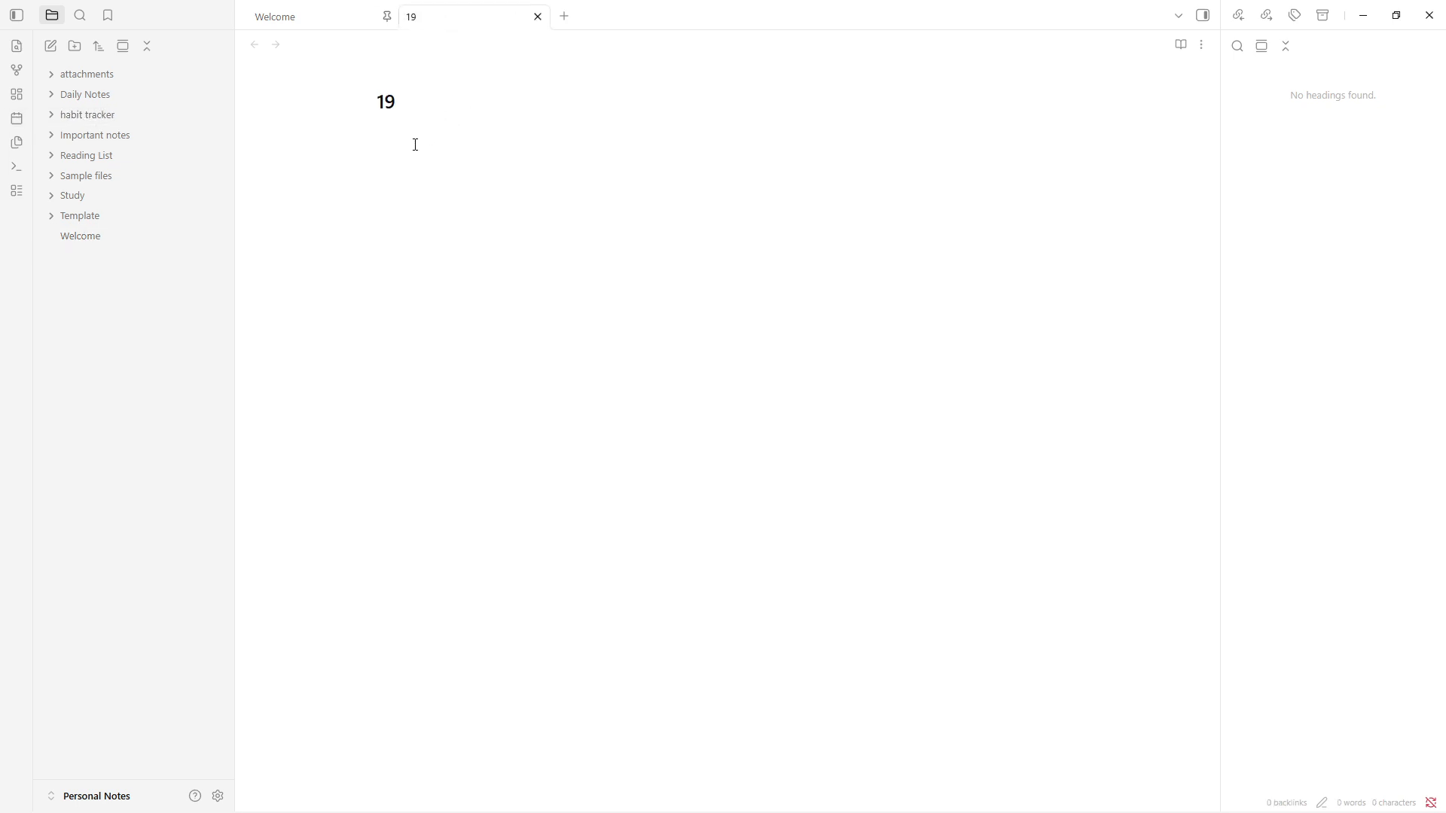
{"action": "type", "text": "this is is"}
Replace the placeholder text with a template of Morning Thoughts, Tasks, Highlights and Reflections sections, removing its {{date}} heading
{"action": "left_click_drag", "start_coordinate": [497, 148], "coordinate": [355, 134]}
{"action": "type", "text": "{{date}}  ## 🌞 Morning Thoughts -   ## 📋 Tasks - [ ]   ## 🌟 Highlights -   ## 💭 Reflections -"}
{"action": "left_click", "coordinate": [577, 202]}
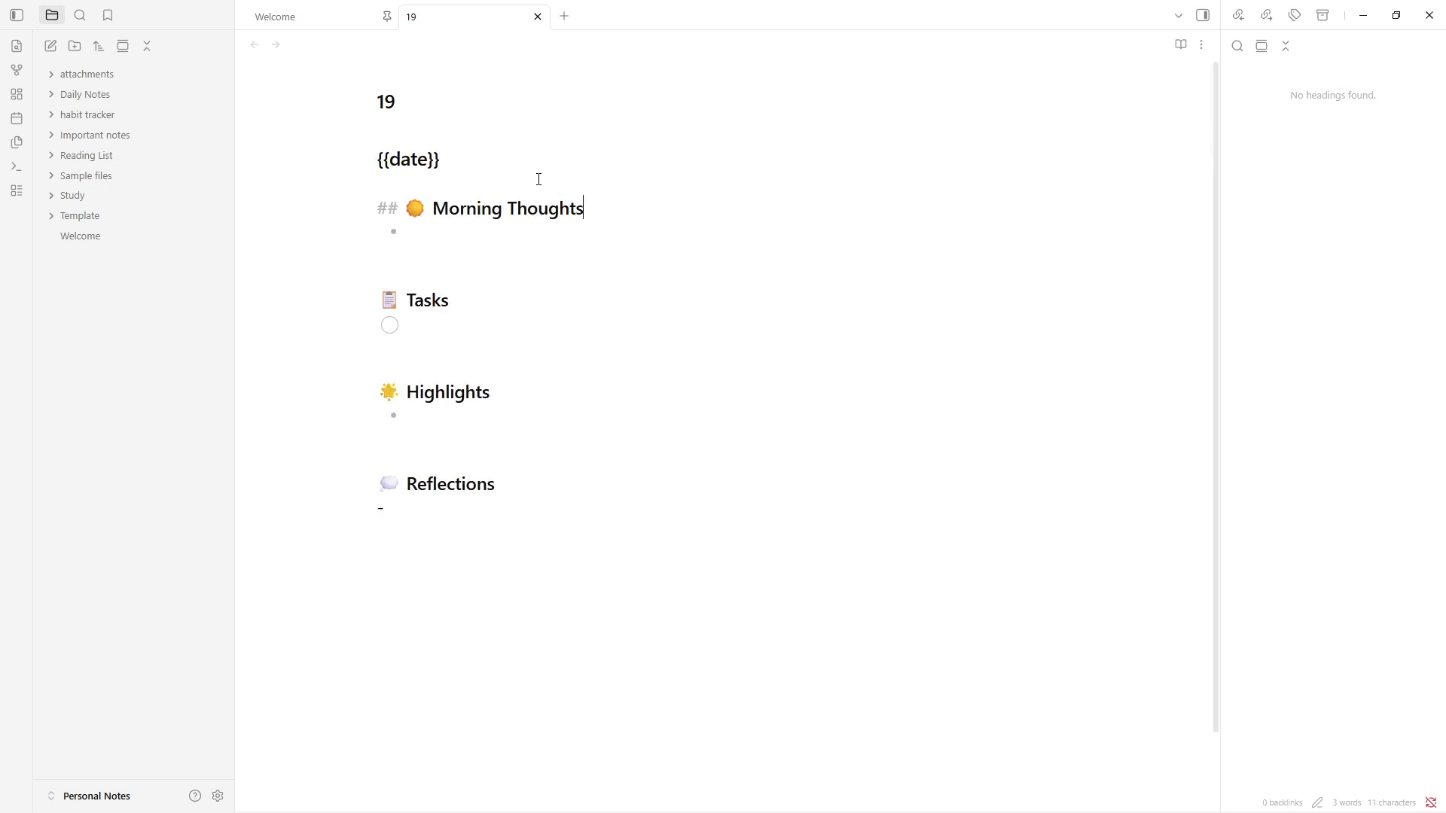
{"action": "left_click_drag", "start_coordinate": [466, 158], "coordinate": [377, 159]}
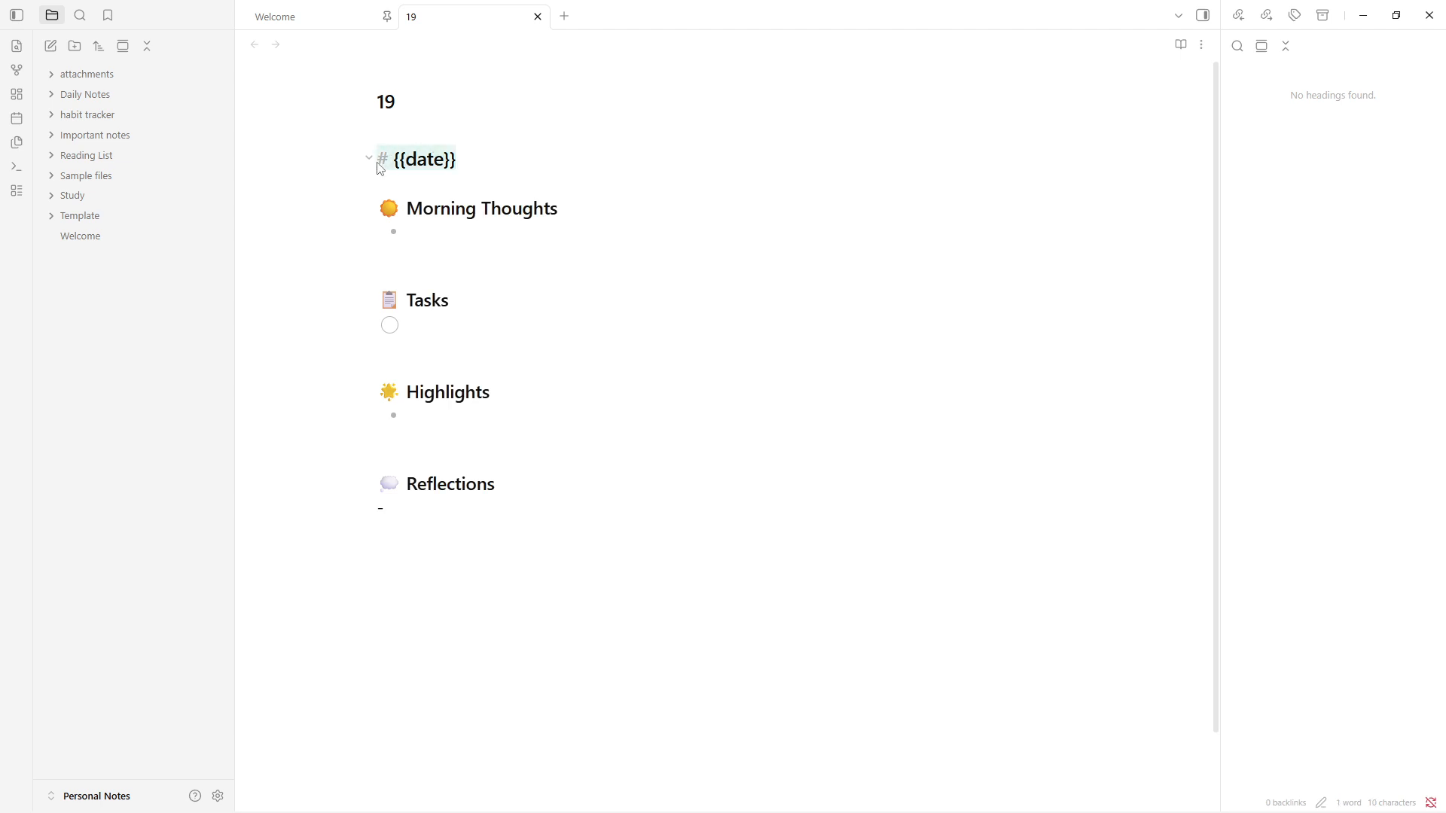
{"action": "key", "text": "BackSpace"}
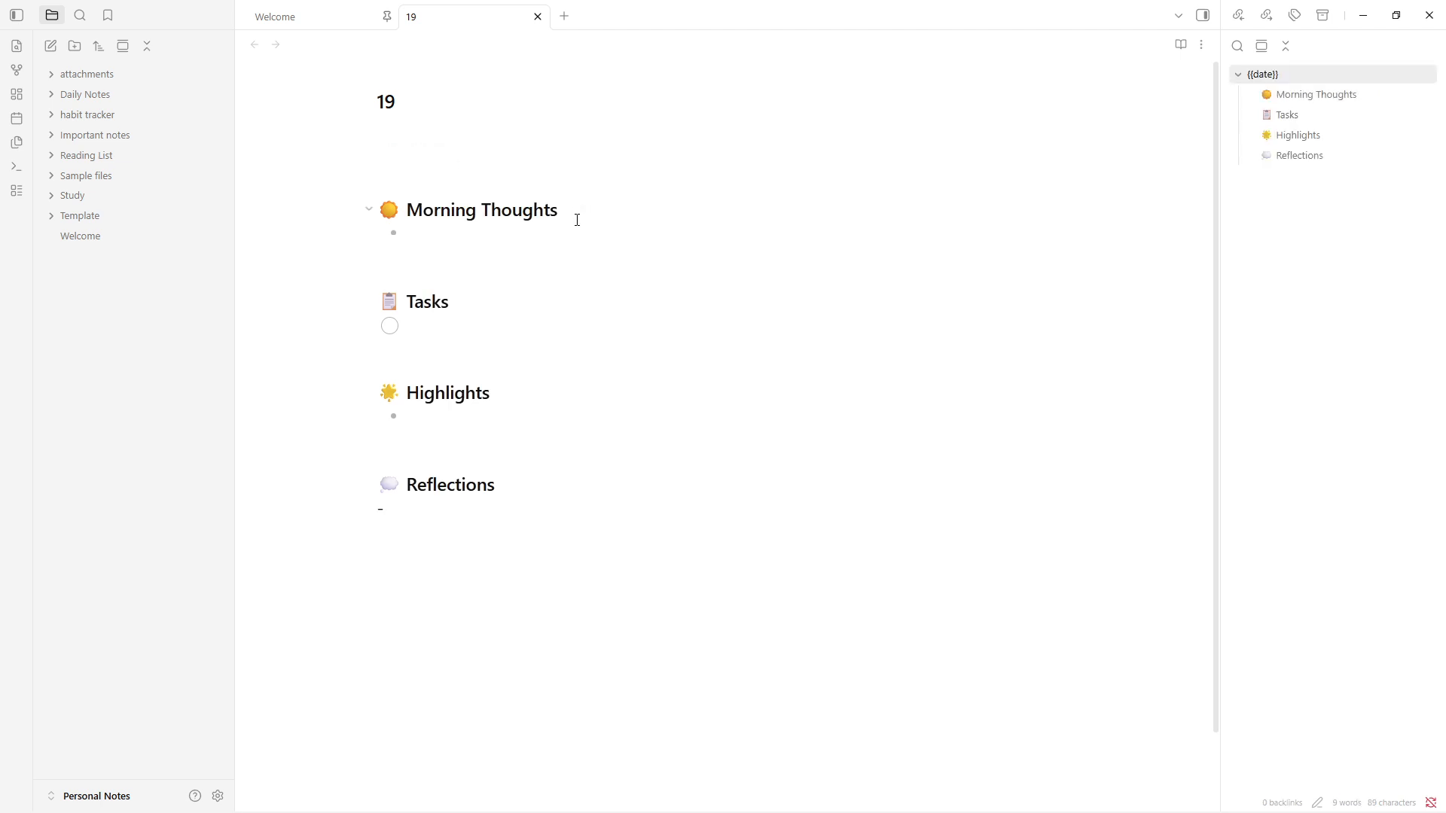
{"action": "left_click", "coordinate": [523, 237]}
{"action": "left_click", "coordinate": [447, 316]}
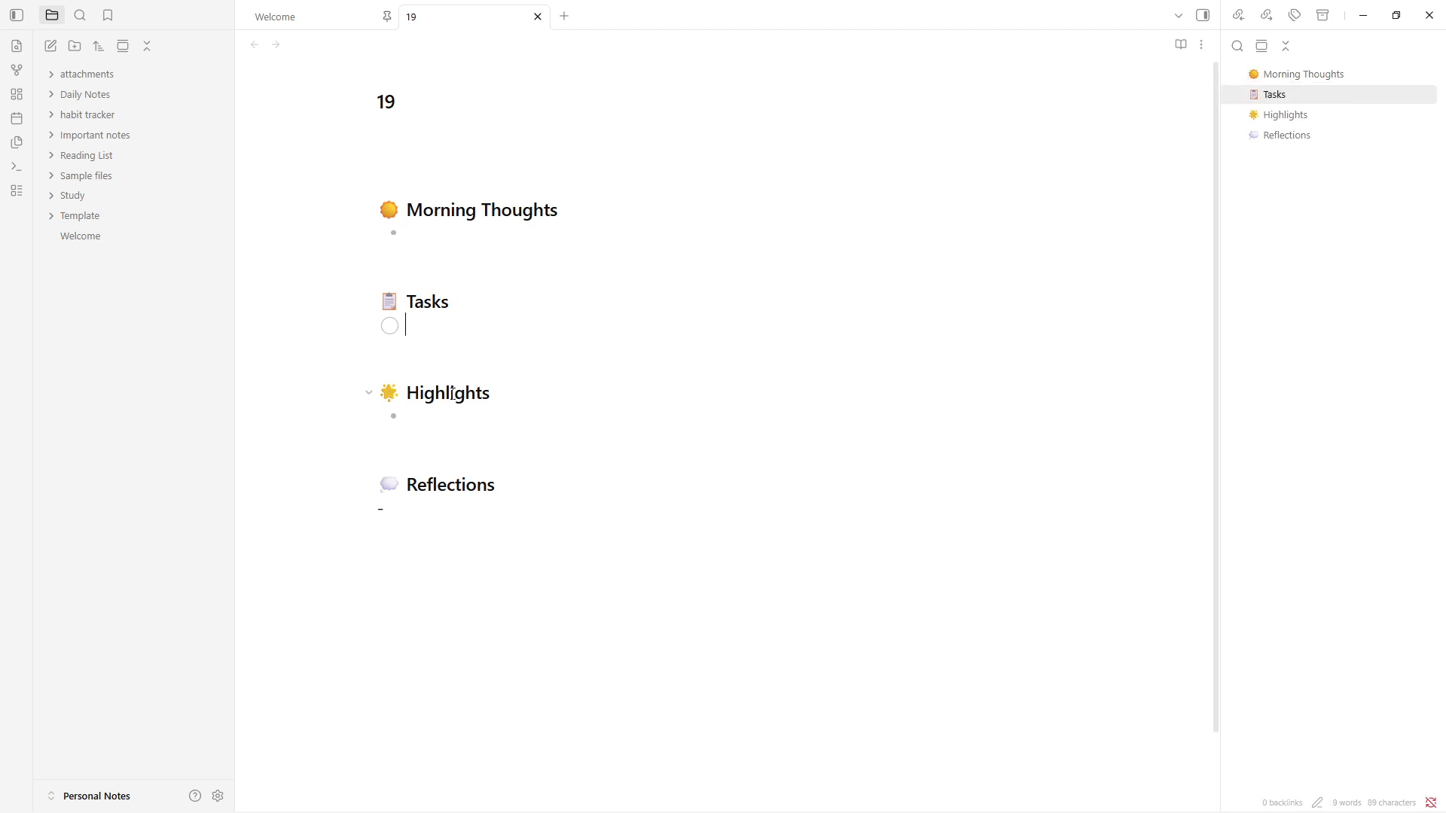
{"action": "left_click", "coordinate": [439, 415]}
{"action": "left_click", "coordinate": [436, 513]}
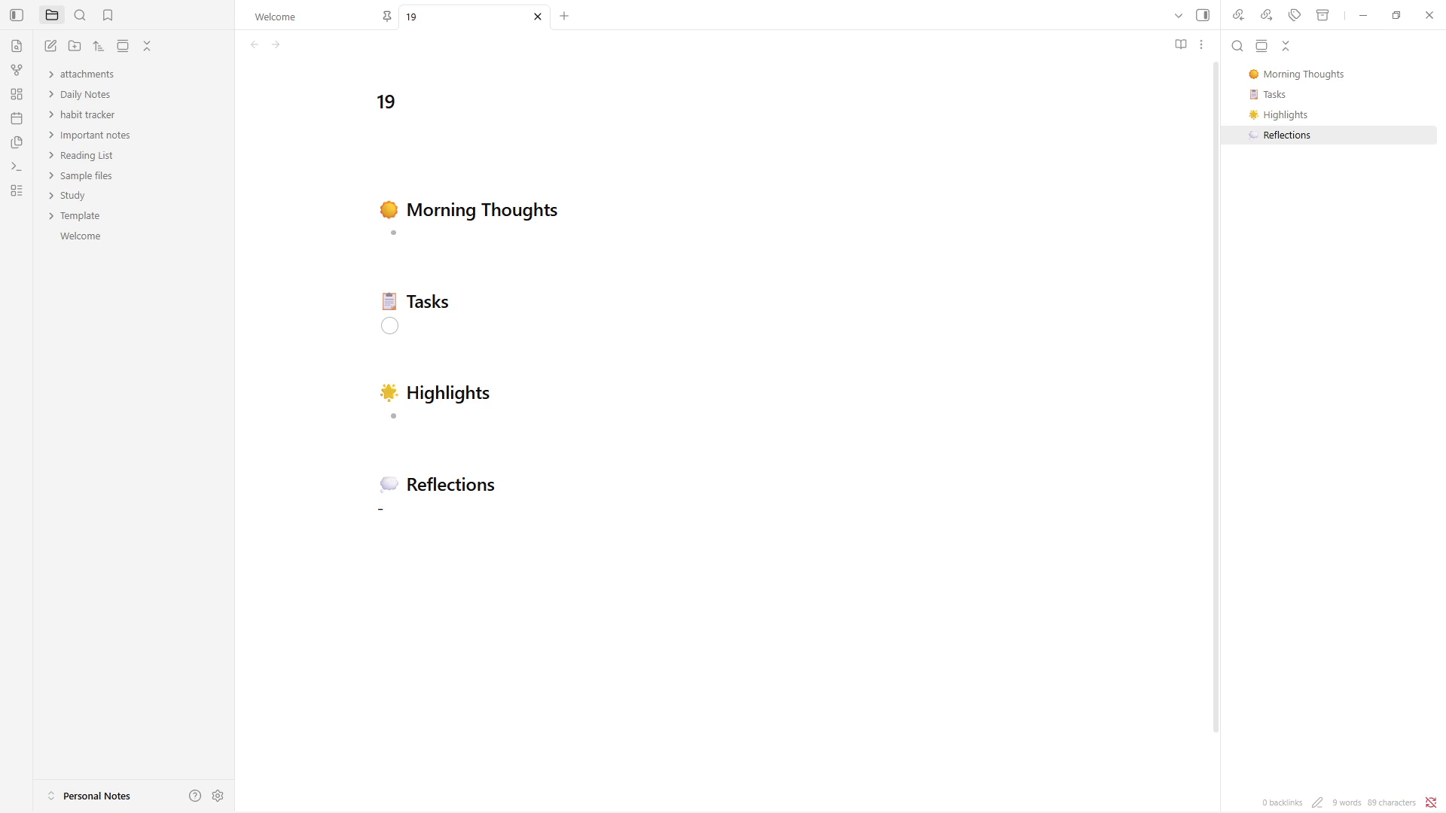
Under Morning Thoughts, write "Woke up feeling refreshed today. The goal for this afternoon is to focus heavily on the content marketing workflow without distractions."
{"action": "left_click", "coordinate": [452, 240]}
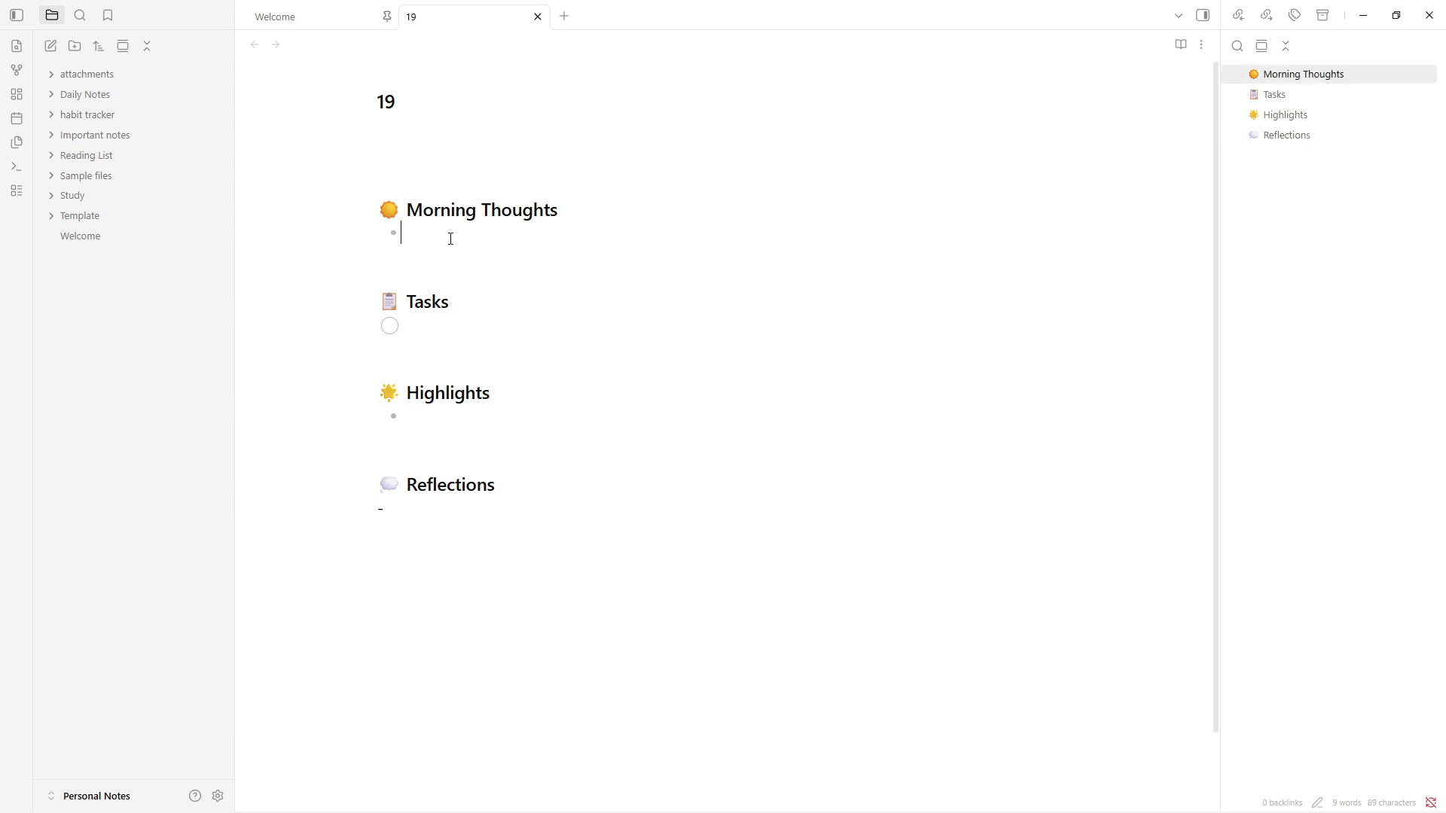
{"action": "type", "text": "Woke up feeling refreshed today. The goal for this afternoon is to focus heavily on the content marketing workflow without distractions."}
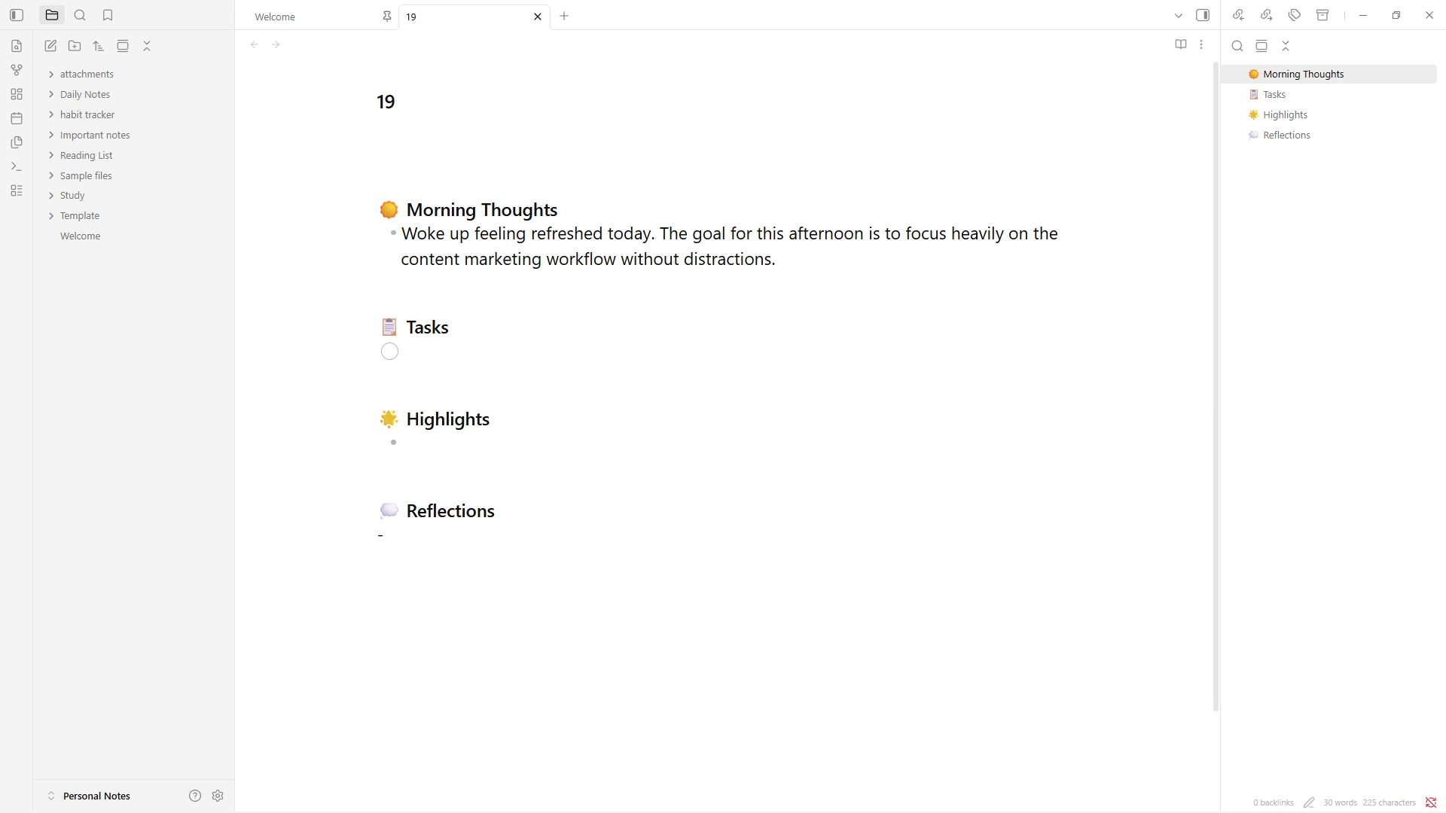
Add the tasks "Draft the framework for the Obsidian workshop" and "Outline the project scope for client pitch", and mark the first as done
{"action": "left_click", "coordinate": [443, 355]}
{"action": "type", "text": "Draft the framework for the Obsidian workshop"}
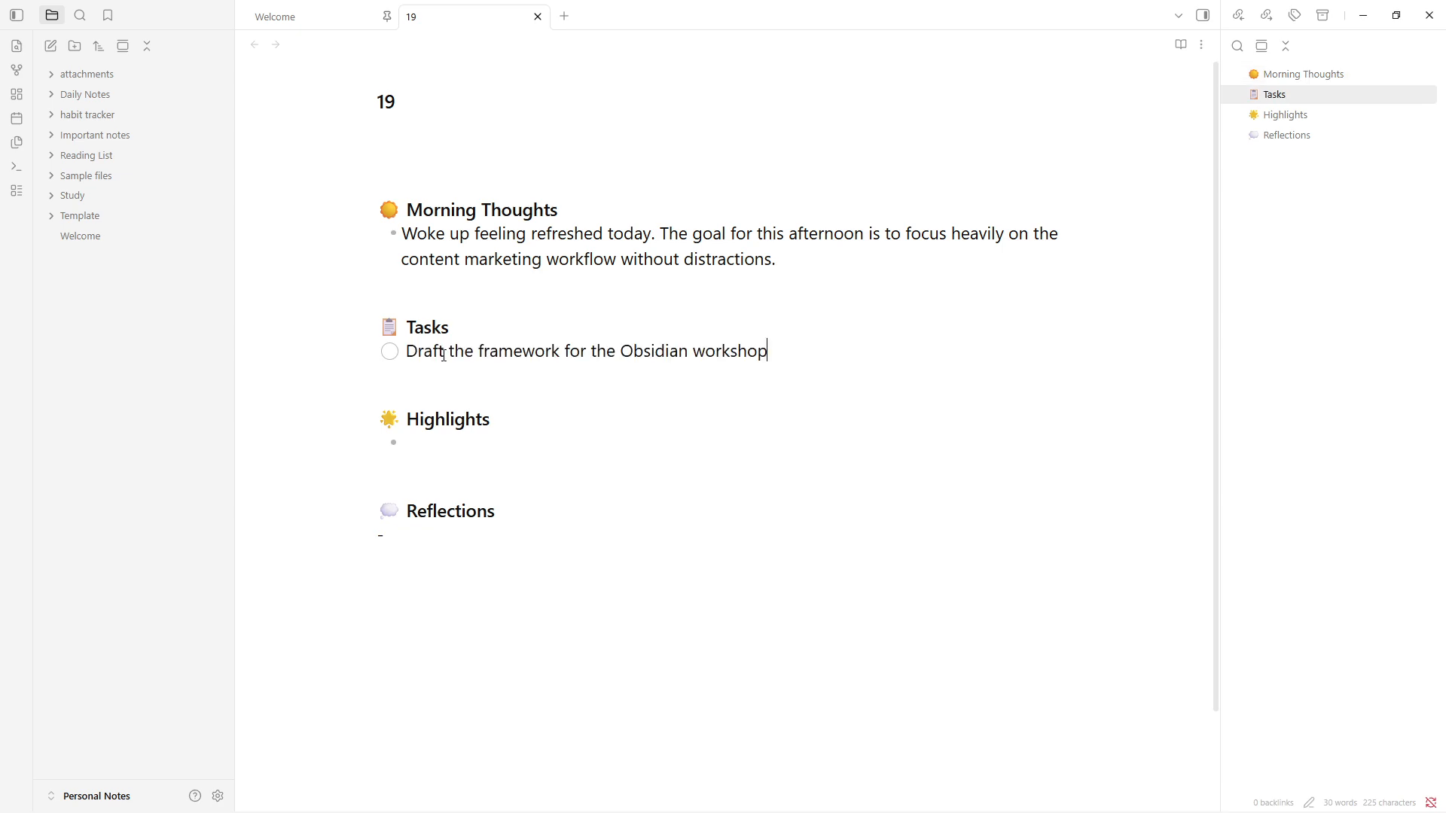
{"action": "key", "text": "Return"}
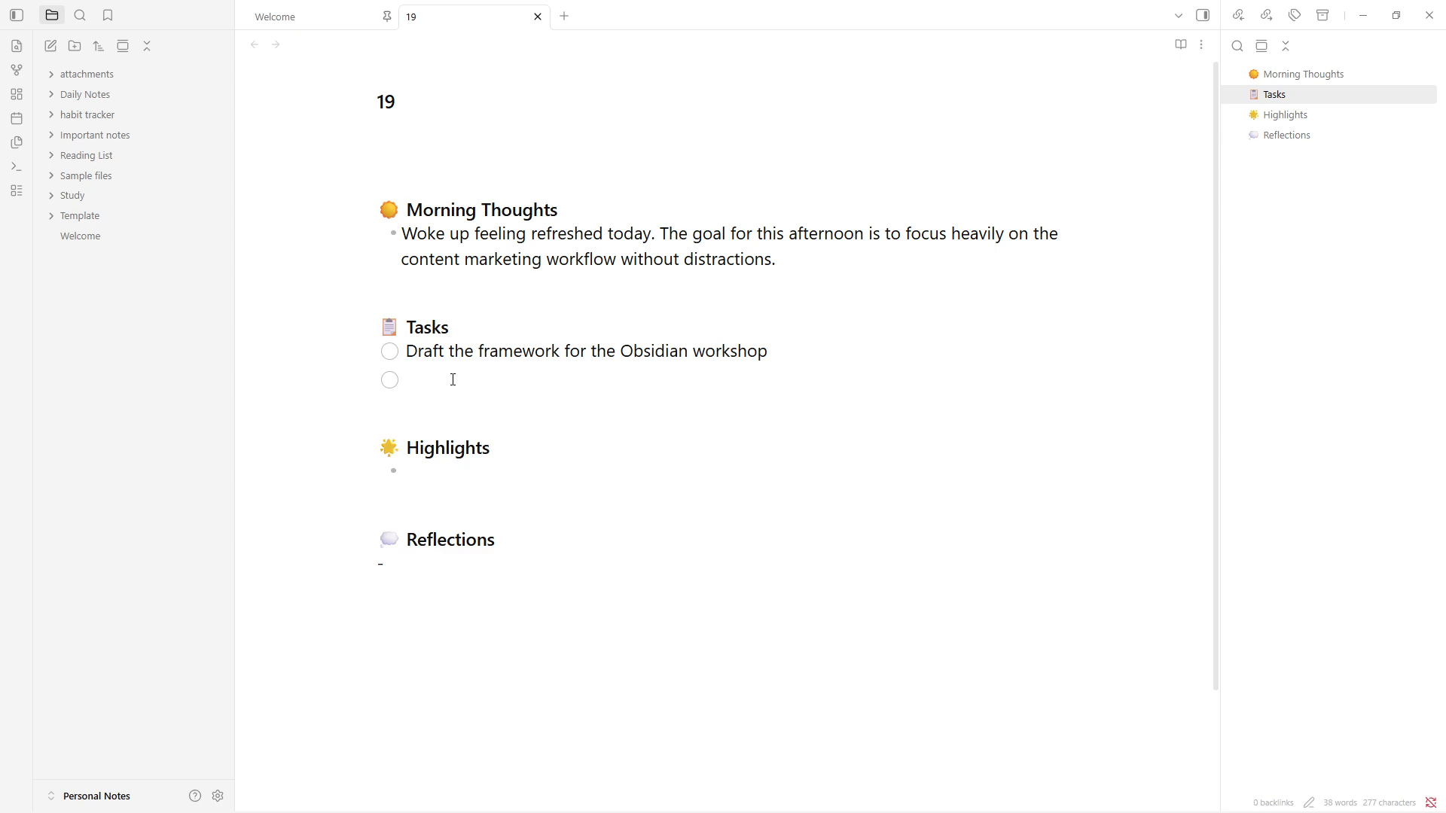
{"action": "type", "text": "Outline the project scope for client pitch"}
{"action": "left_click", "coordinate": [389, 351]}
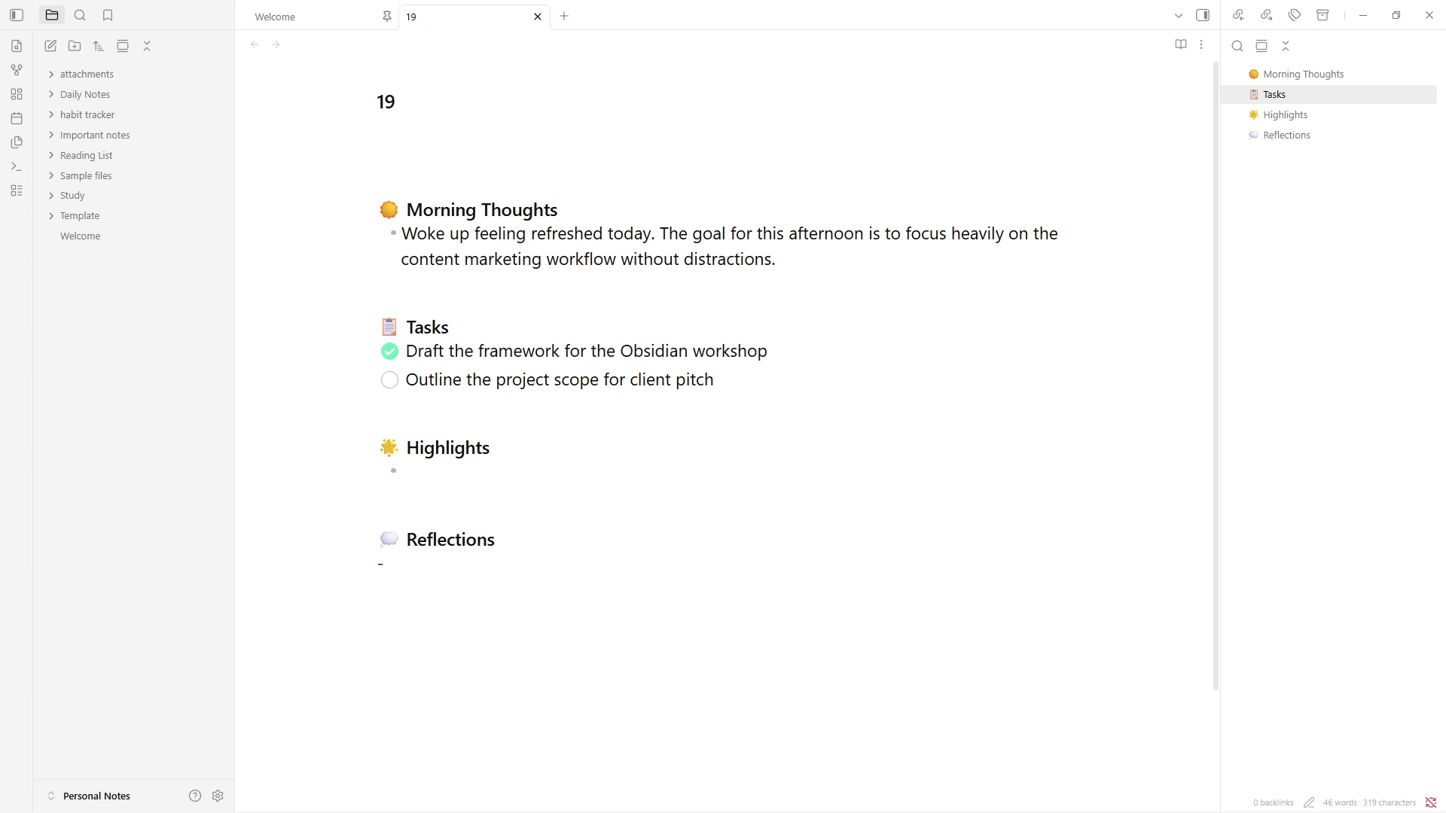
Under Highlights, write "Had a breakthrough idea for organizing digital vaults using structural maps while drinking my morning coffee!"
{"action": "left_click", "coordinate": [510, 470]}
{"action": "type", "text": "Had a breakthrough idea for organizing digital vaults using structural maps while drinking my morning coffee!"}
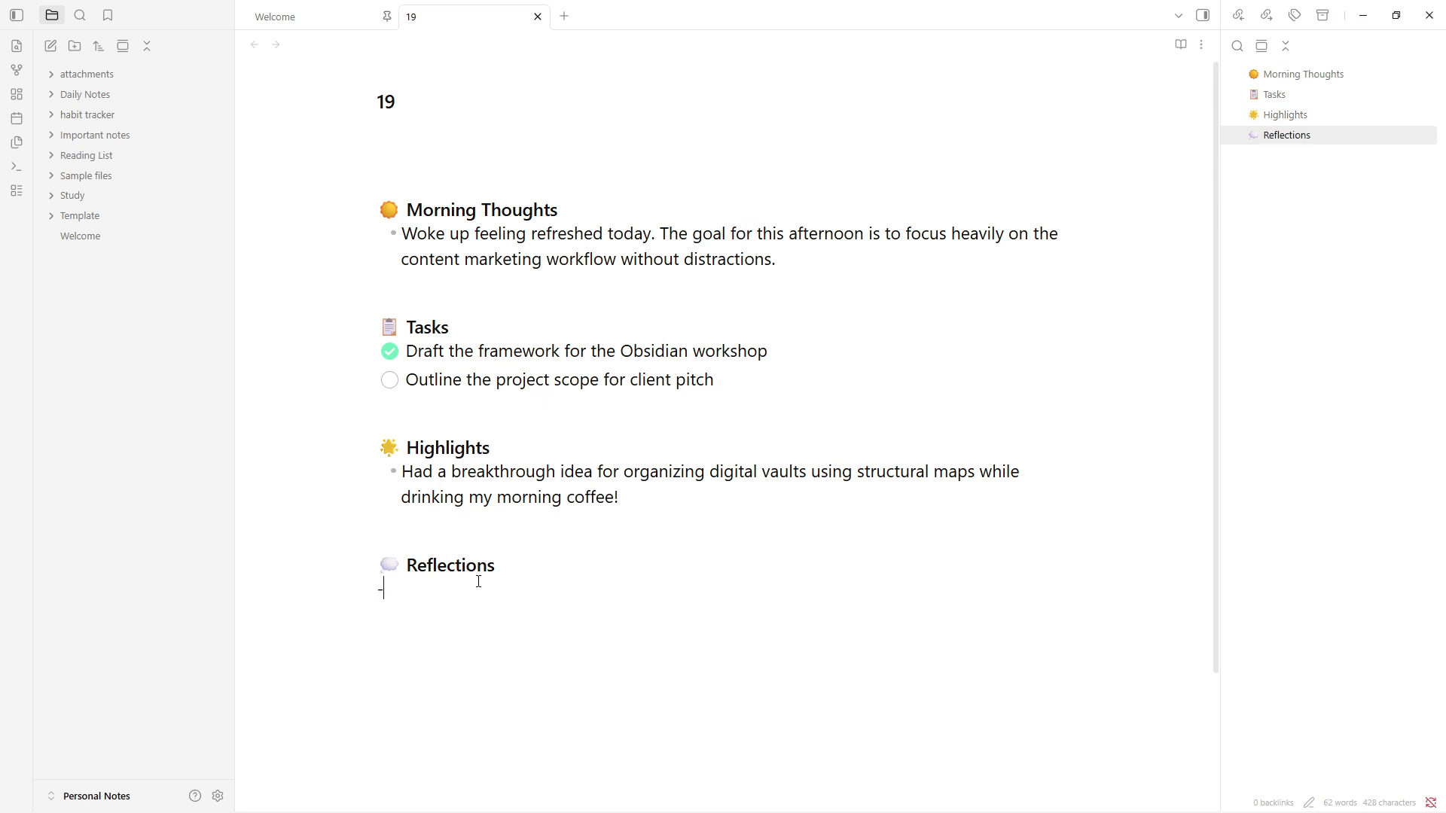
Under Reflections, write that the workshop draft progresses nicely, with a self-note on [[How to Create MOCs in Obsidian]] bridging the gap for students struggling with folder clutter
{"action": "type", "text": "The workshop draft is coming along nicely. Note to self: look into how [[How to Create MOCs in Obsidian]] can bridge the gap for students struggling with folder clutter."}
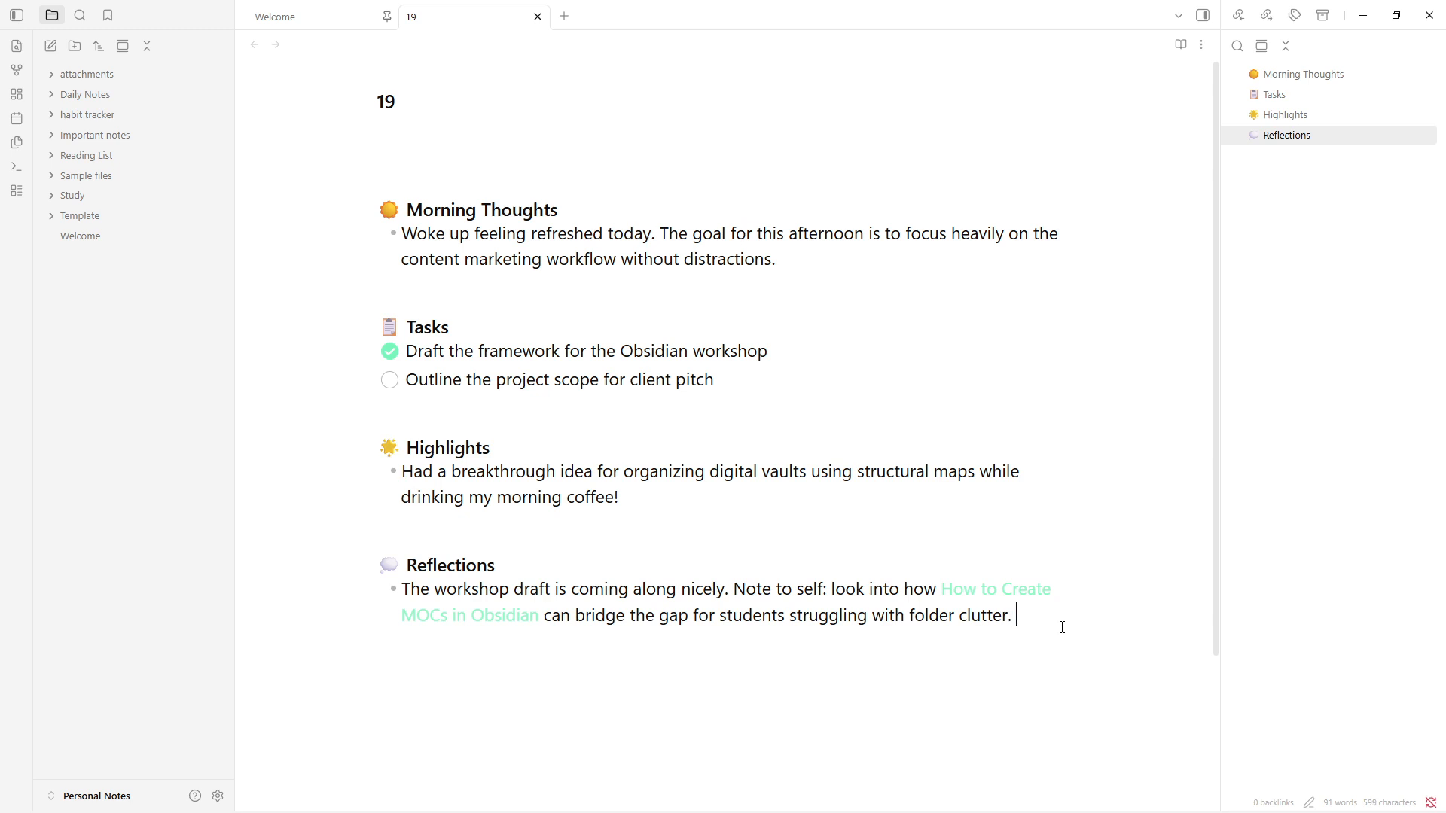
Append an internal link to the Habit Dashboard note at the end of the Reflections bullet, leaving no empty bullet below it
{"action": "type", "text": "[["}
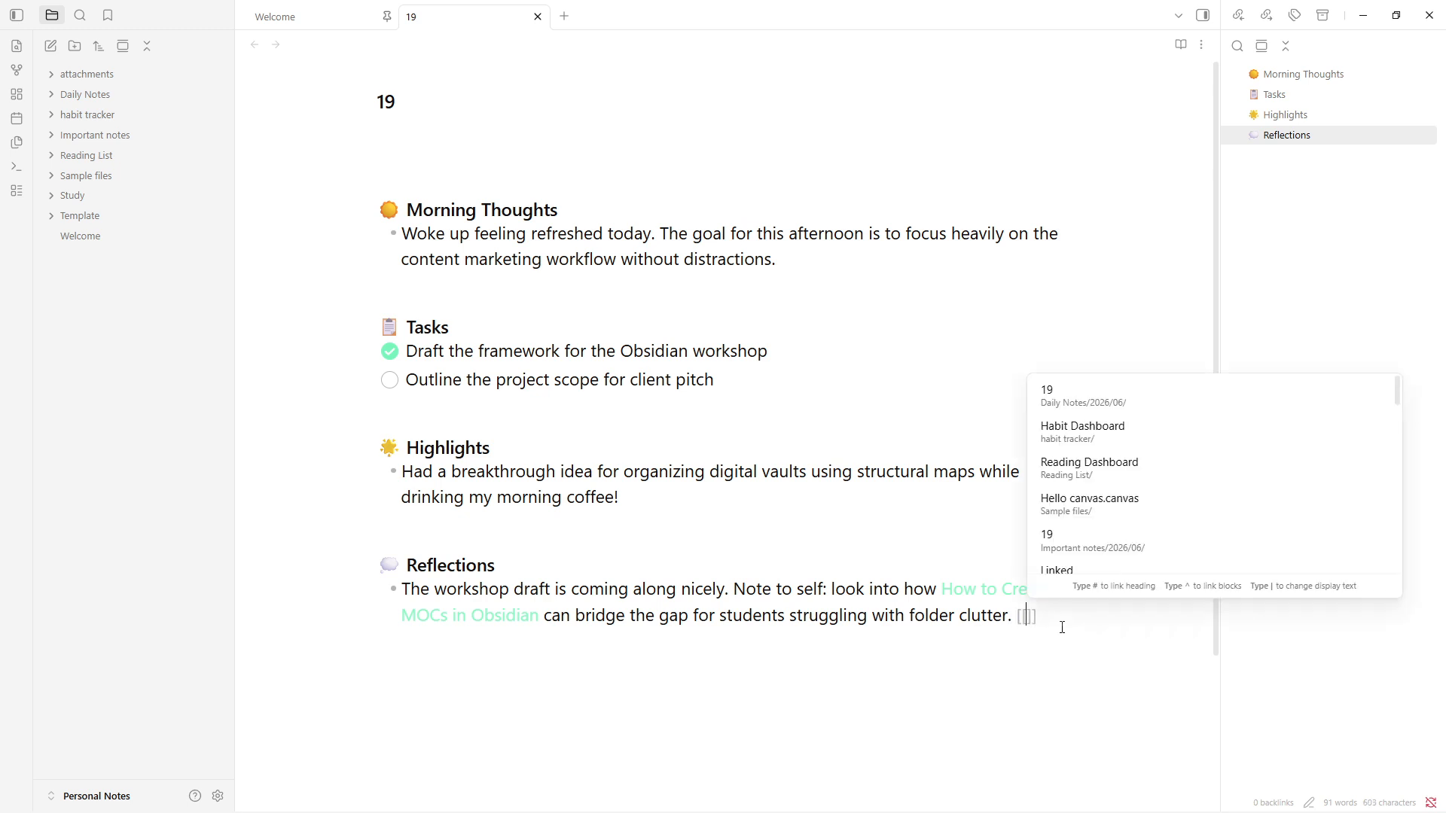
{"action": "scroll", "coordinate": [1092, 437], "scroll_direction": "down", "scroll_amount": 3}
{"action": "scroll", "coordinate": [1096, 433], "scroll_direction": "up", "scroll_amount": 3}
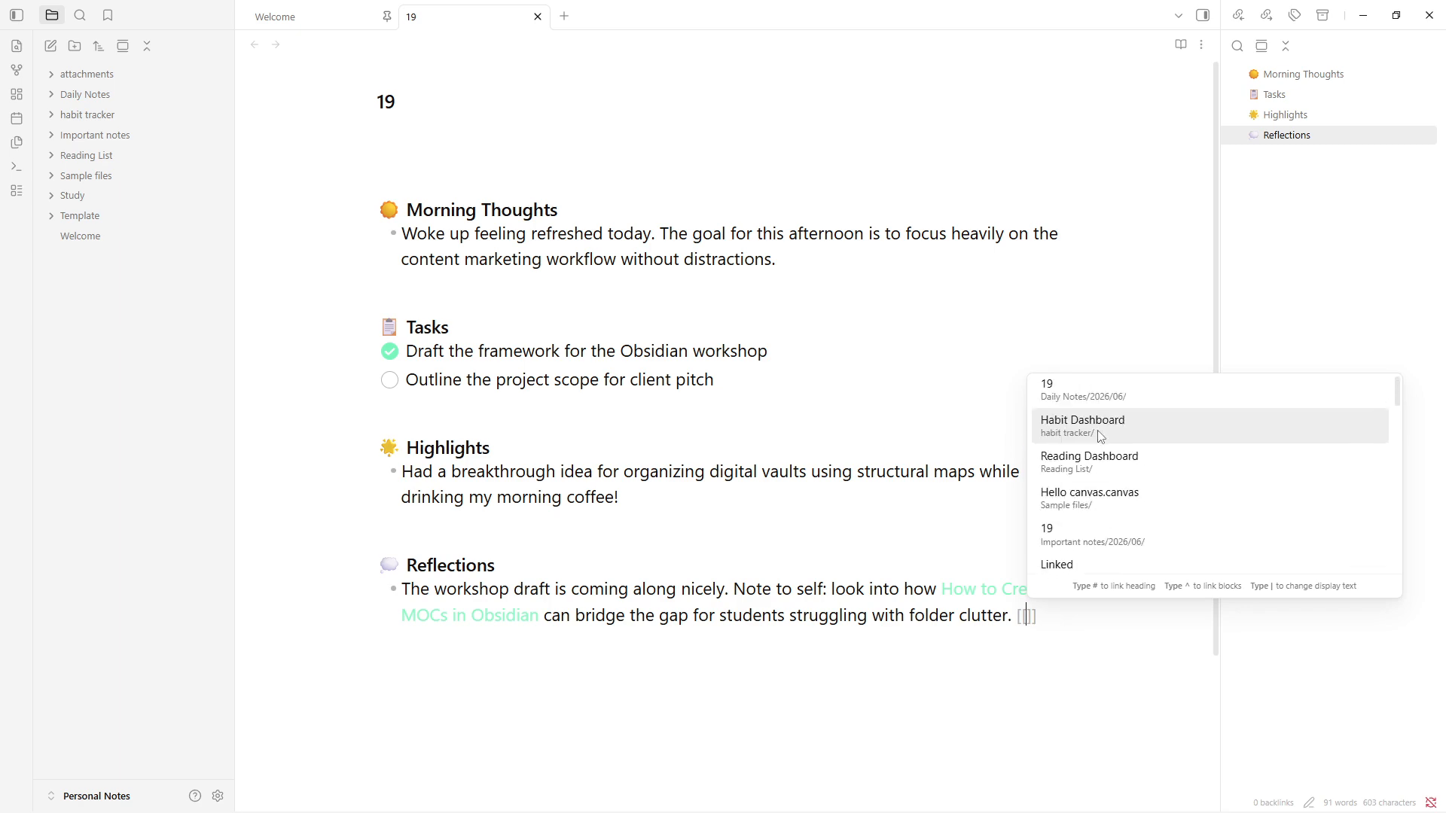
{"action": "left_click", "coordinate": [1106, 435]}
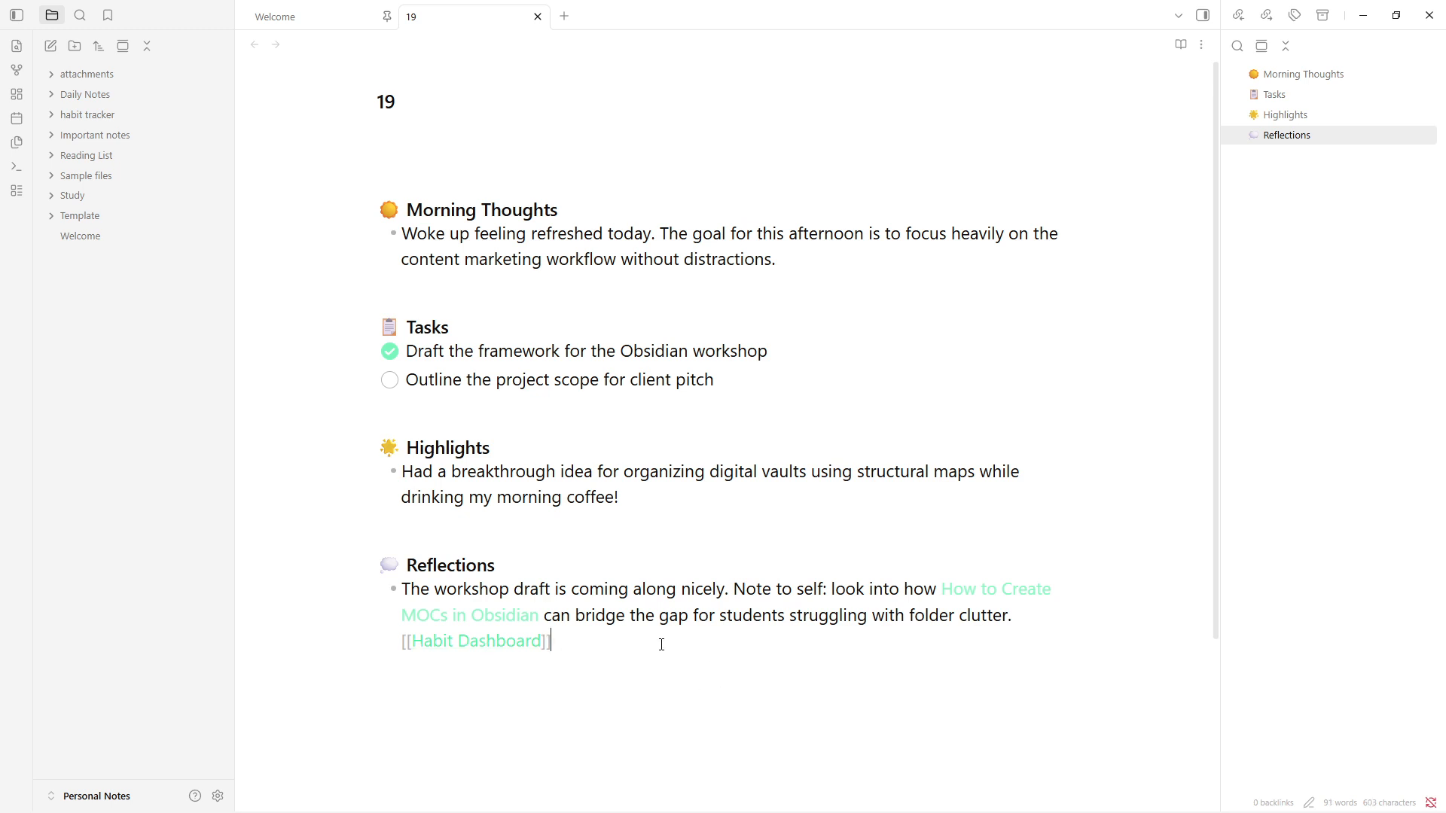
{"action": "key", "text": "Return"}
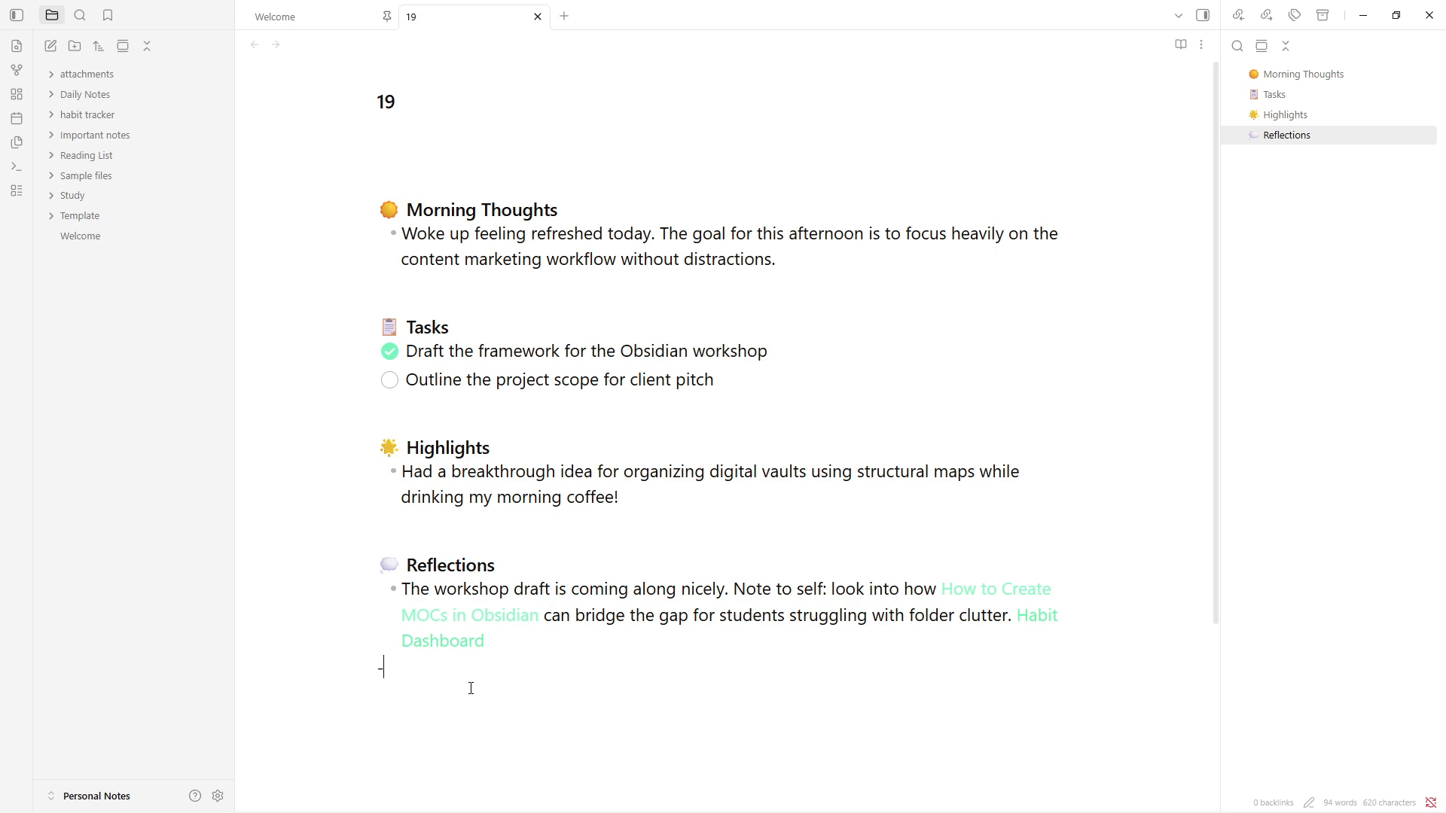
{"action": "key", "text": "BackSpace"}
Mark the task "Outline the project scope for client pitch" as done and add the task "Review my personal reading list progress" below it
{"action": "left_click", "coordinate": [390, 380]}
{"action": "left_click", "coordinate": [747, 390]}
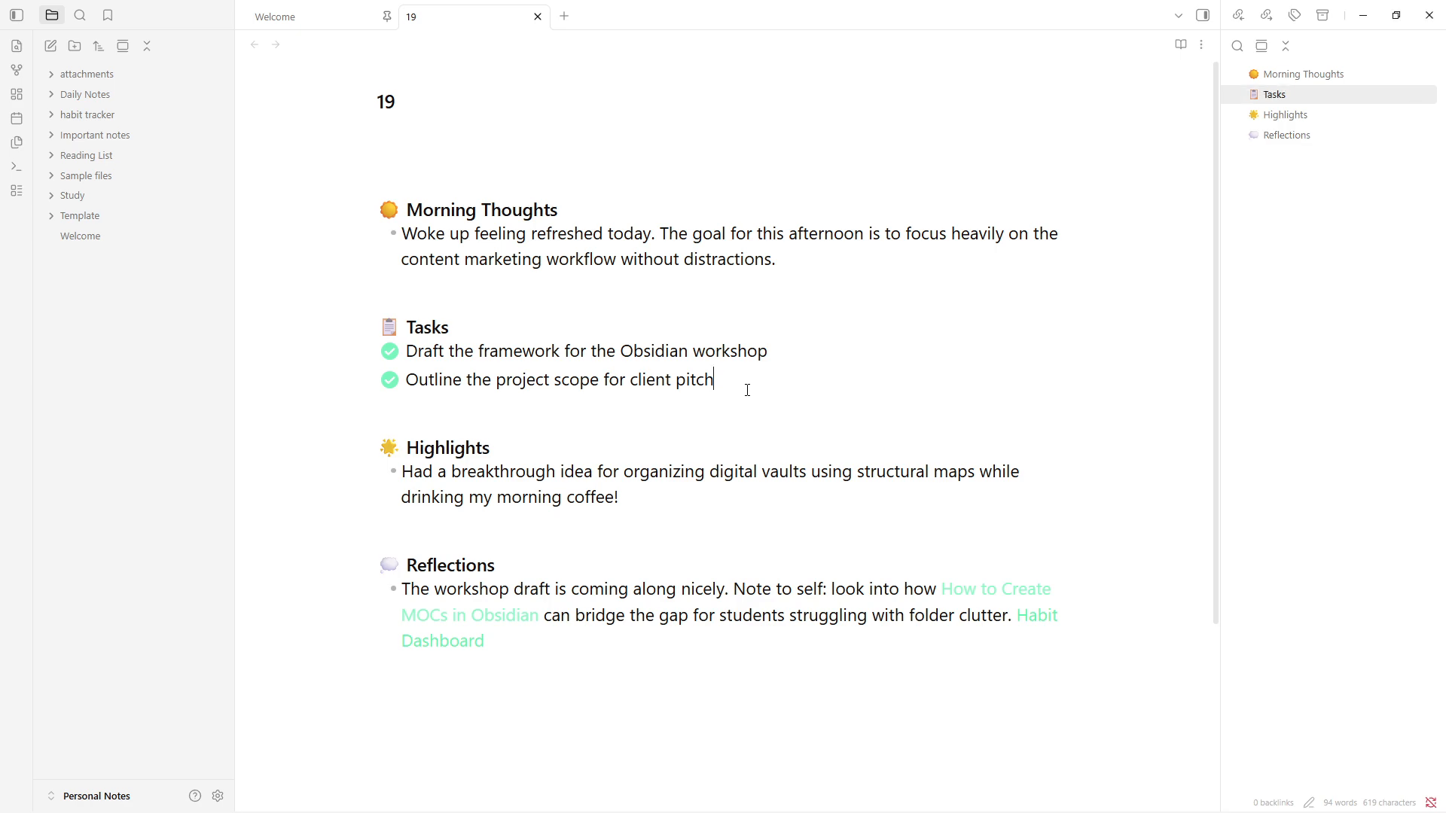
{"action": "key", "text": "Return"}
{"action": "type", "text": "Review my personal reading list progress"}
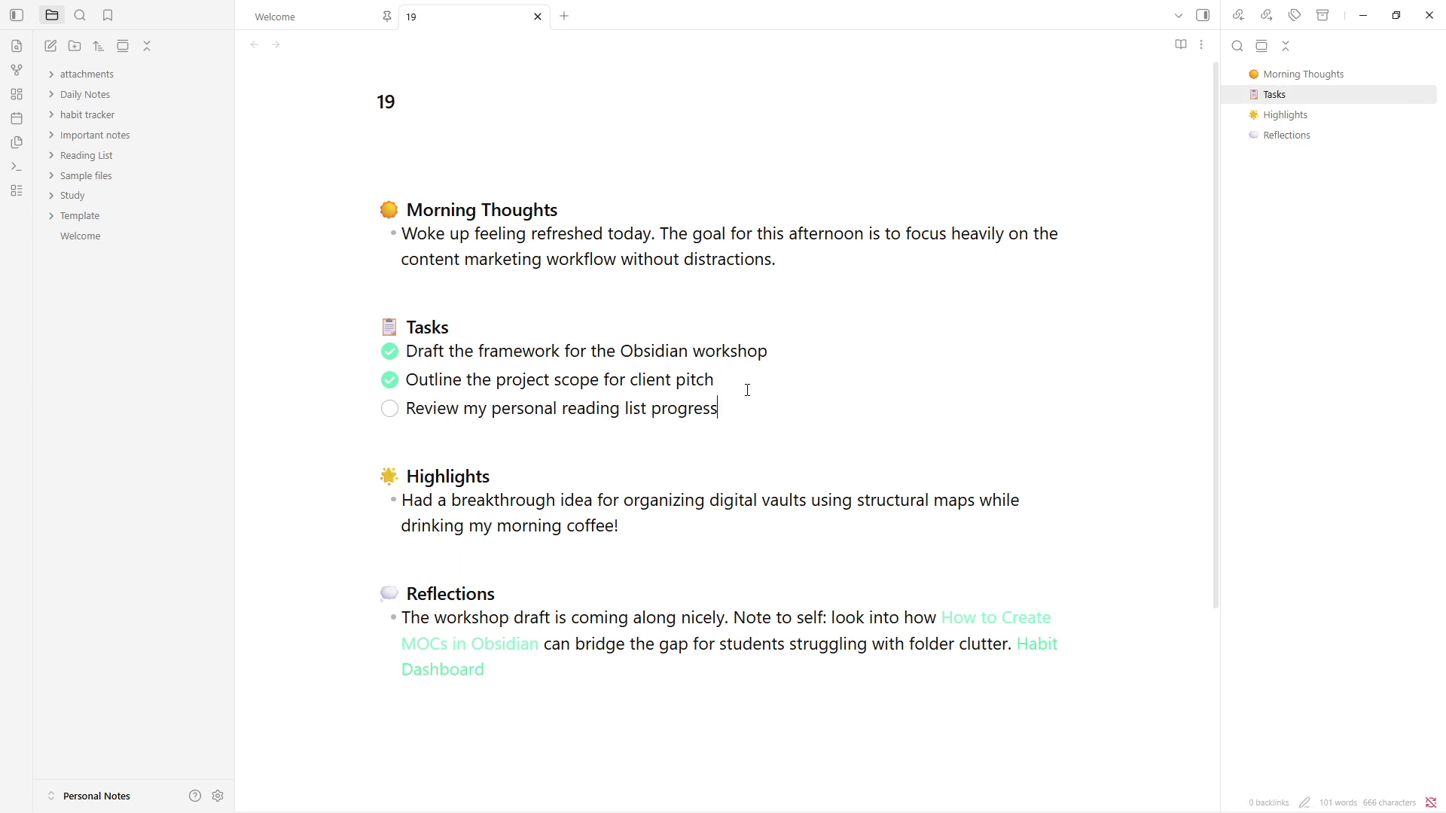
{"action": "left_click", "coordinate": [557, 662]}
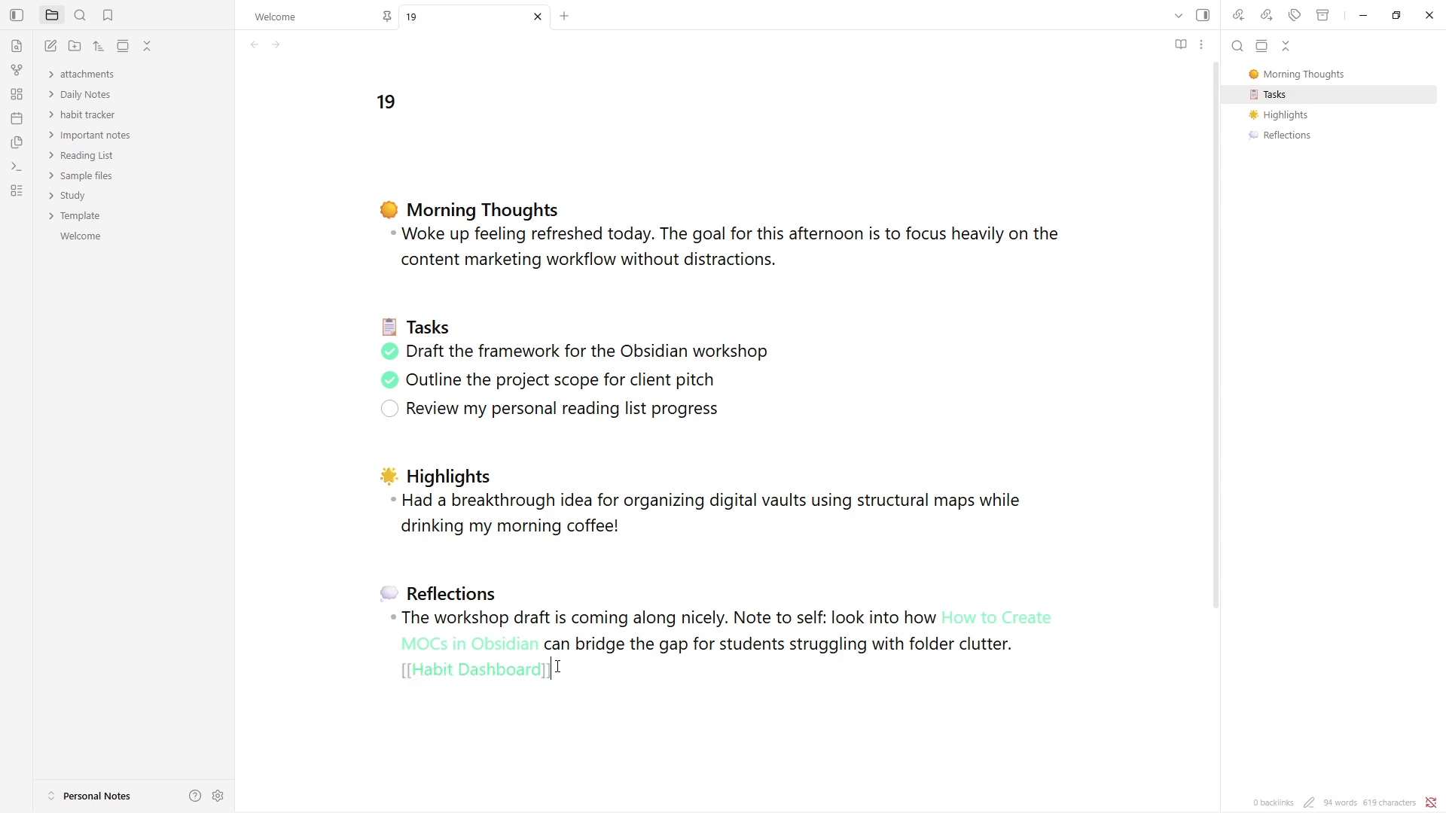
{"action": "left_click", "coordinate": [713, 709]}
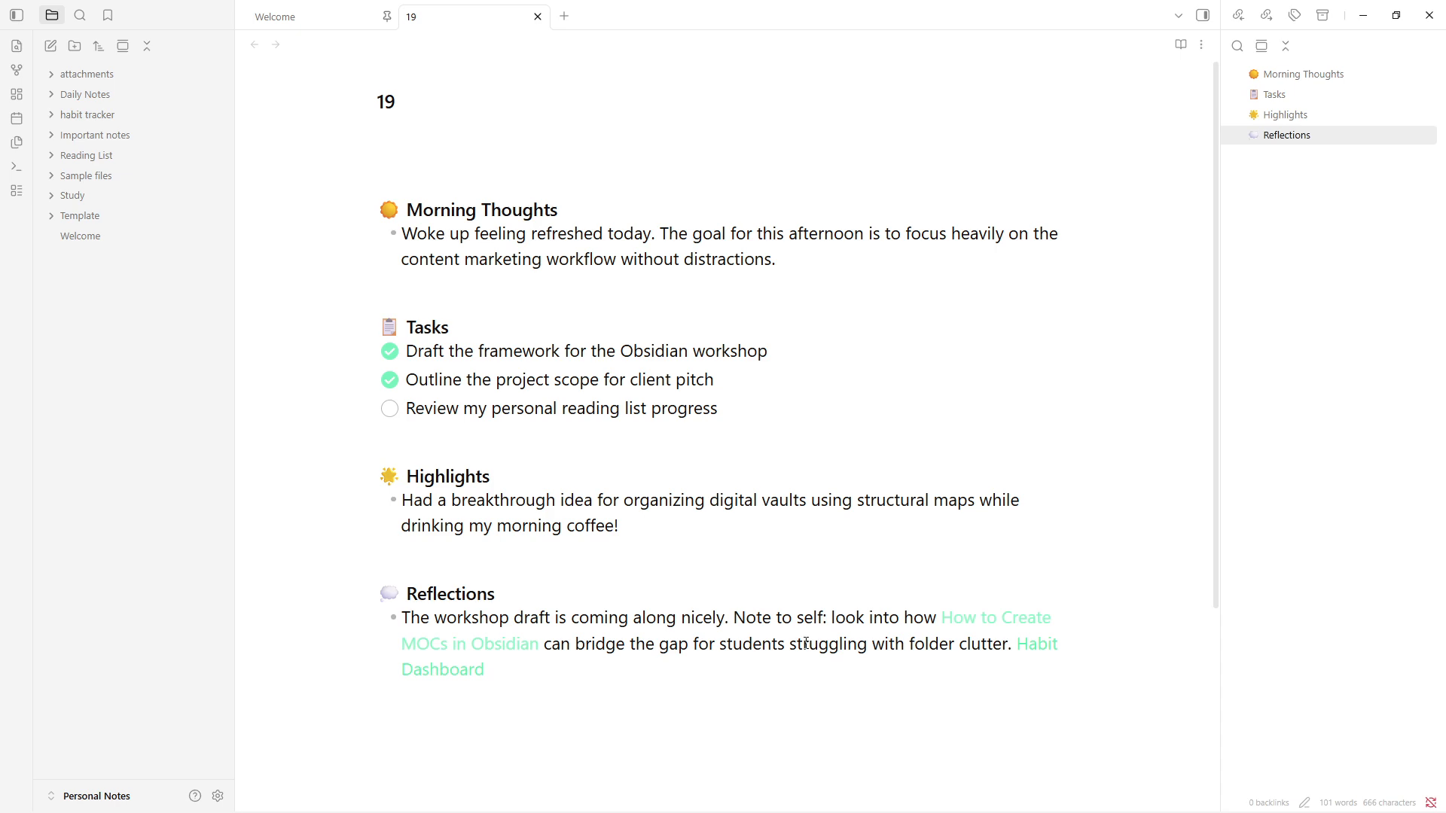
{"action": "scroll", "coordinate": [805, 644], "scroll_direction": "down", "scroll_amount": 2}
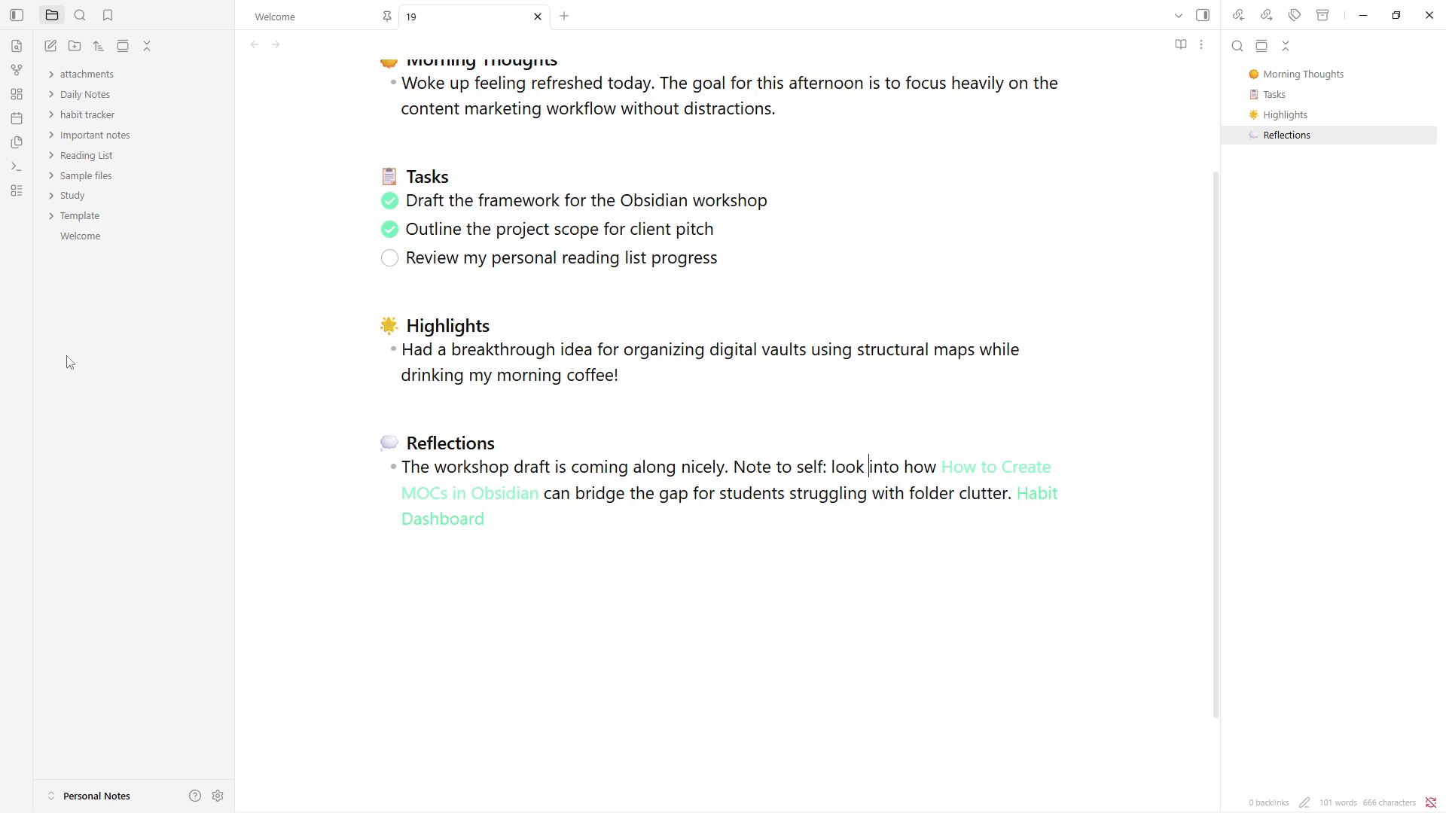
{"action": "scroll", "coordinate": [613, 327], "scroll_direction": "up", "scroll_amount": 2}
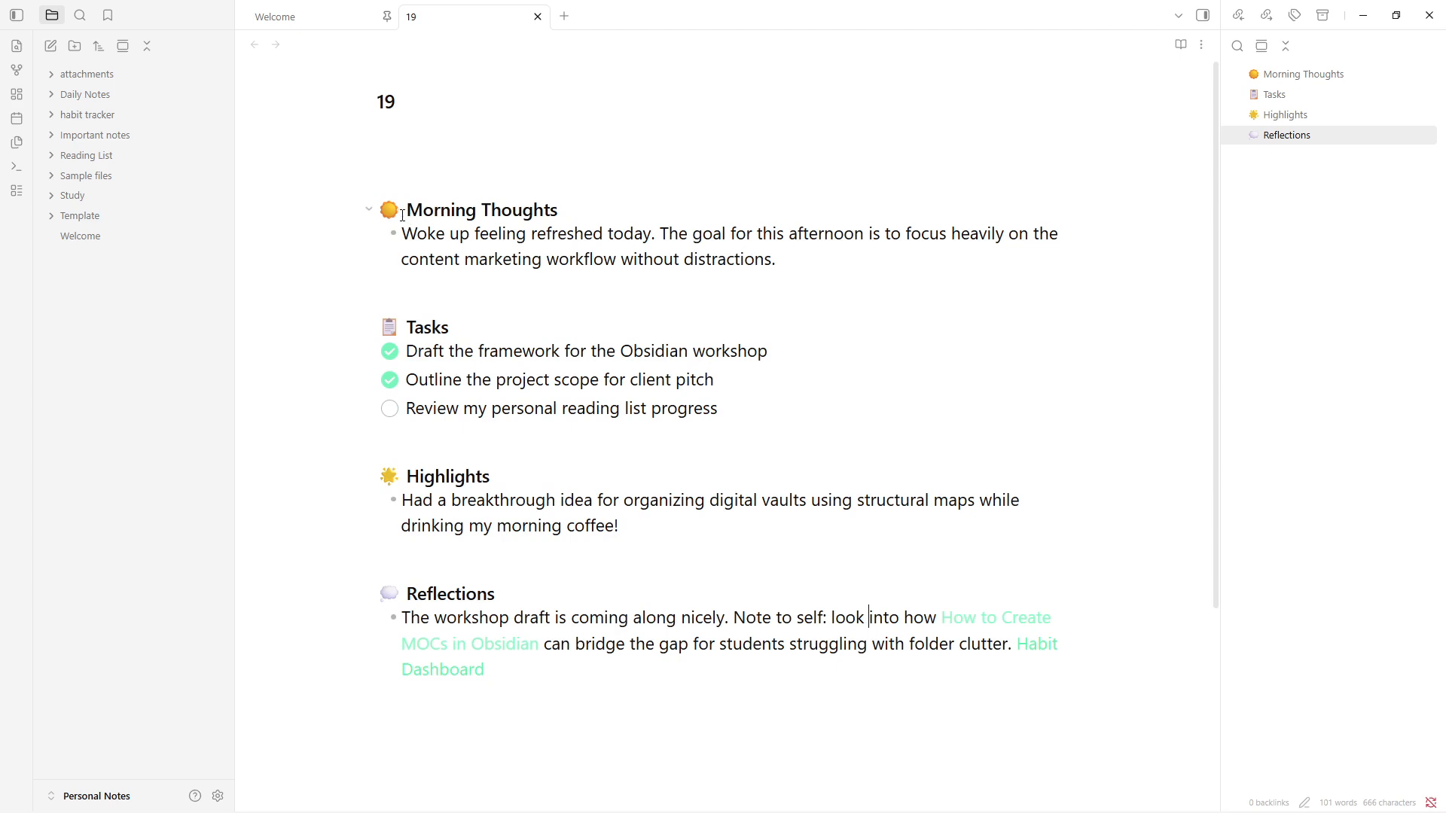
Delete the blank lines above the Morning Thoughts heading and expand the Daily Notes folder in the file list
{"action": "left_click", "coordinate": [383, 176]}
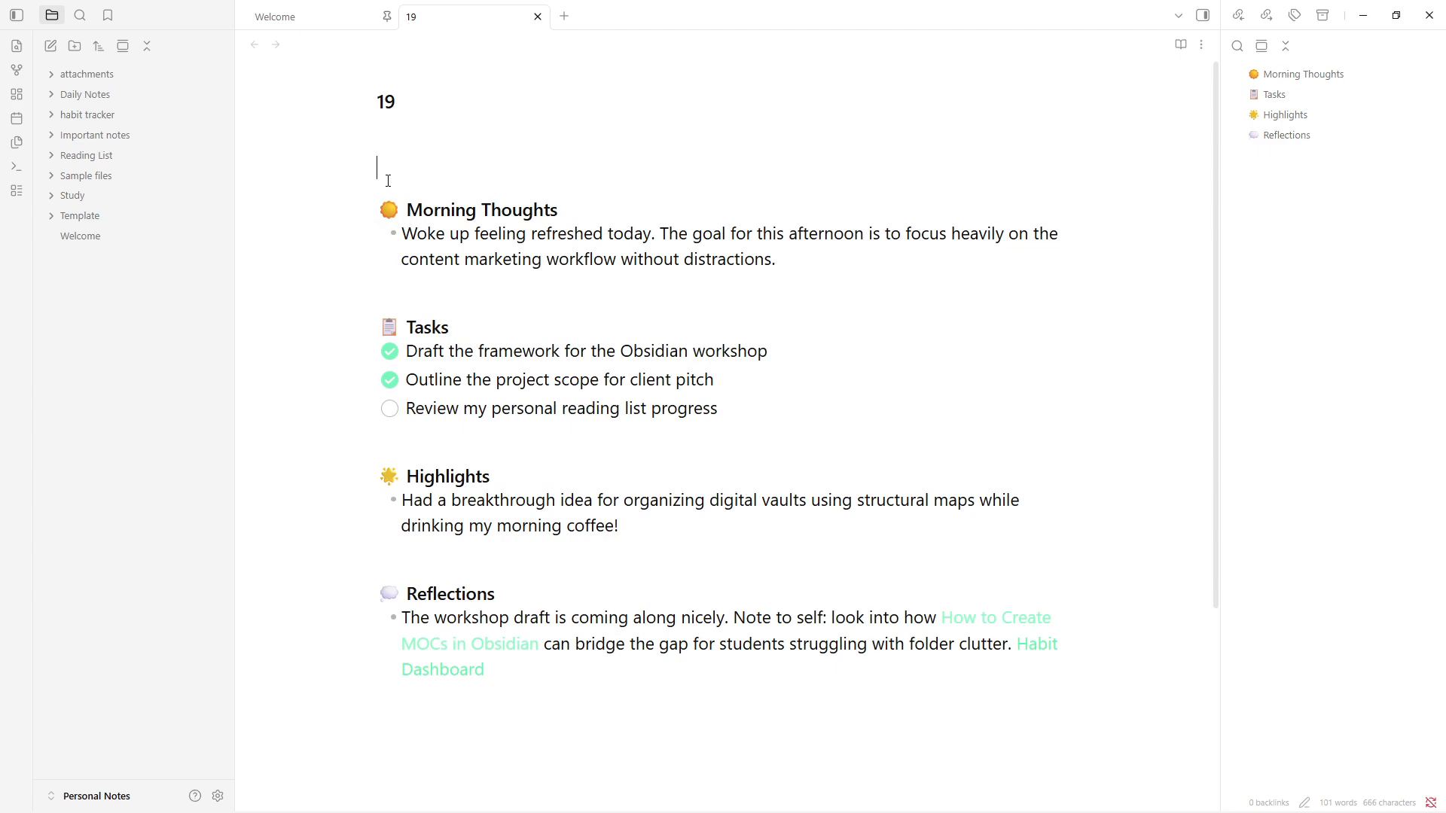
{"action": "key", "text": "BackSpace"}
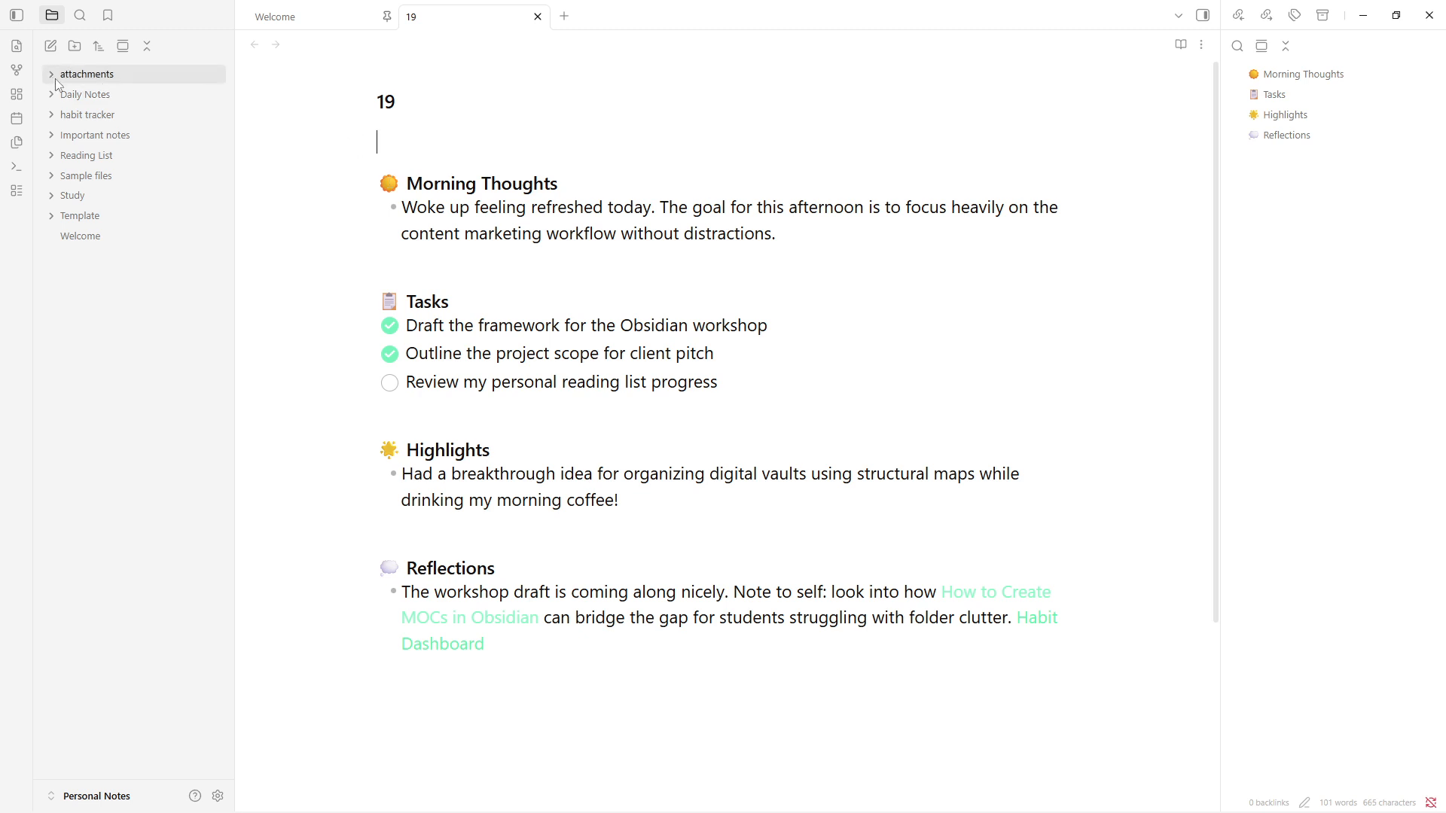
{"action": "left_click", "coordinate": [85, 96]}
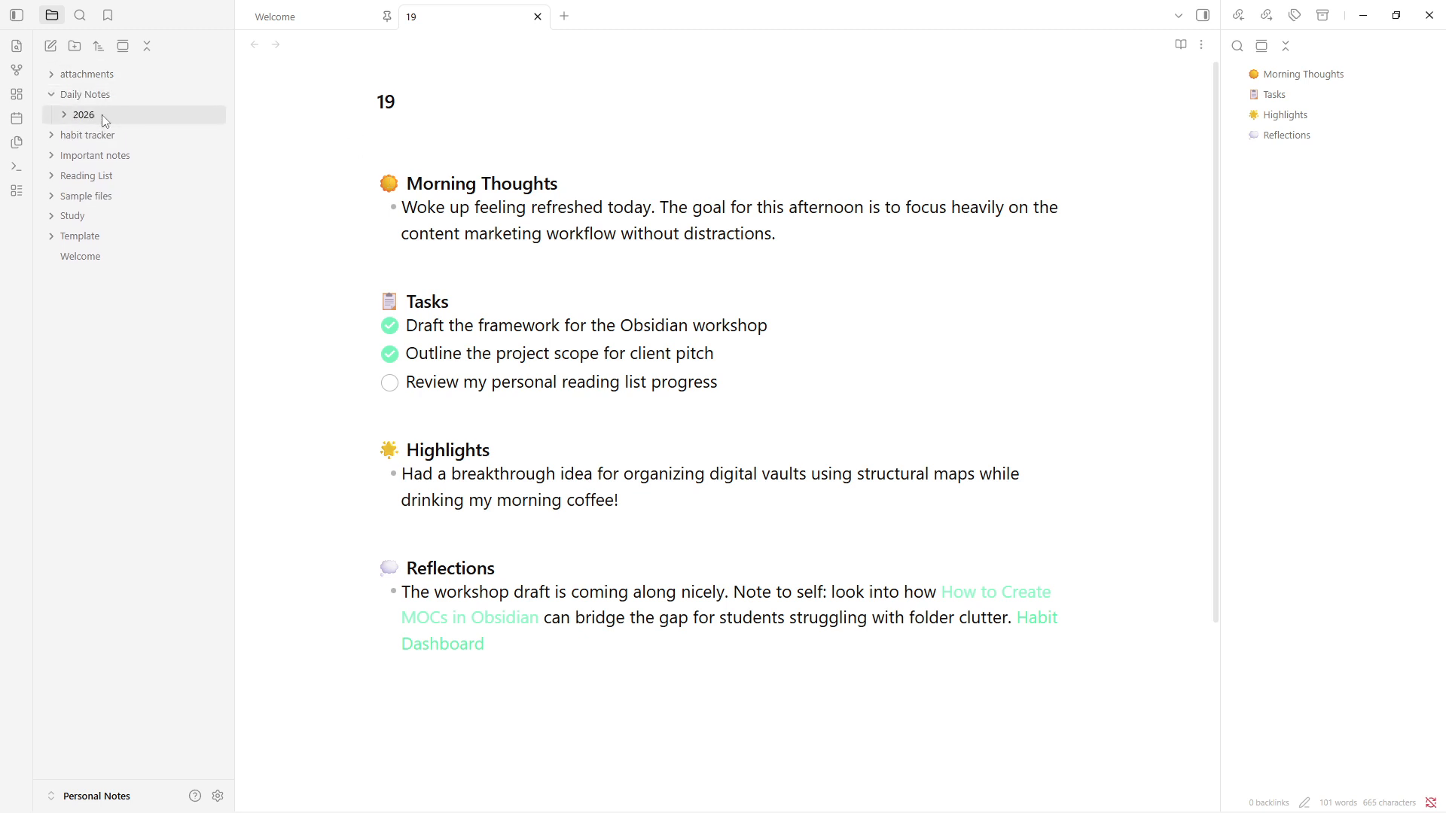
{"action": "left_click", "coordinate": [577, 103]}
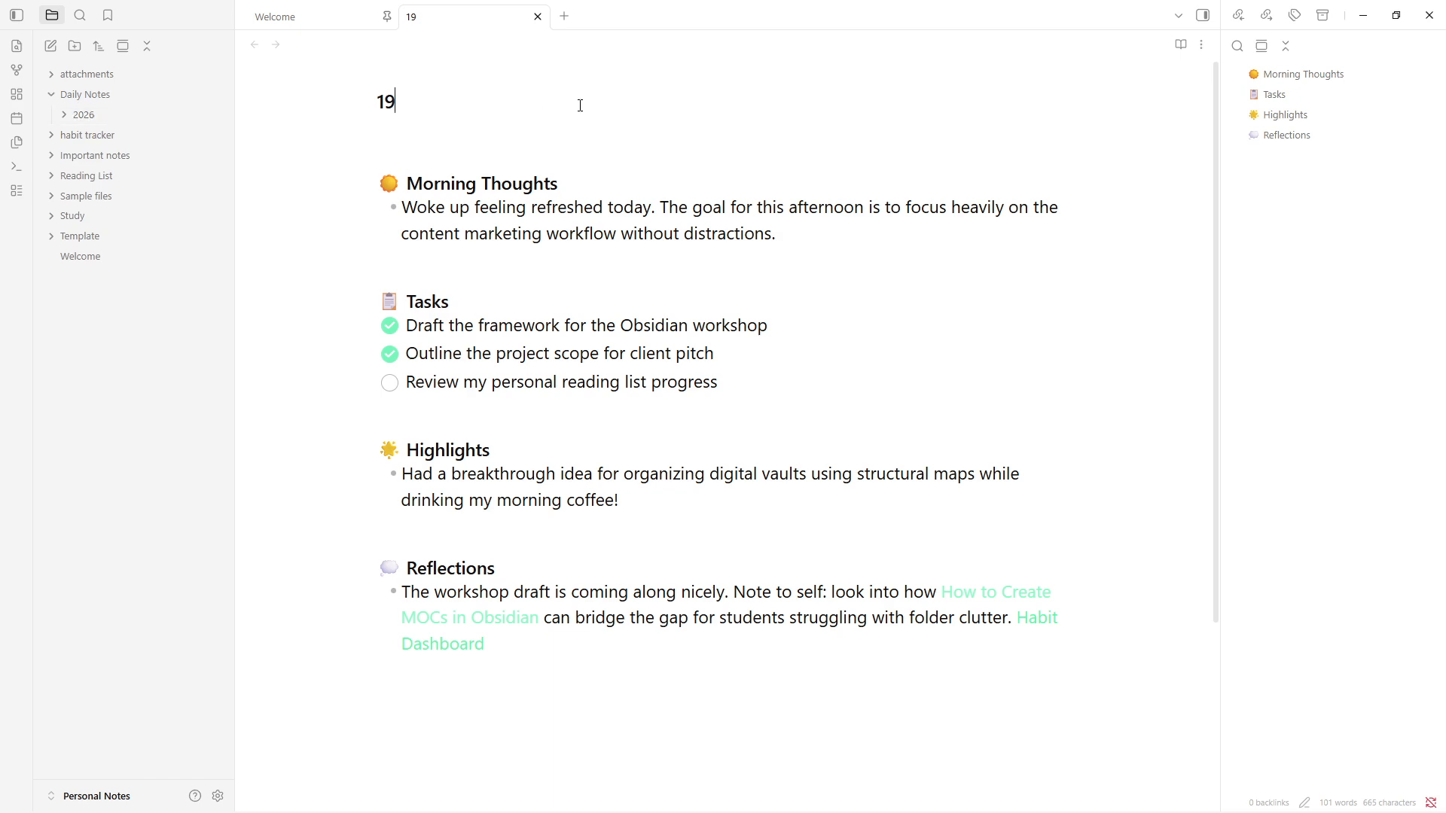
{"action": "left_click", "coordinate": [383, 139]}
{"action": "key", "text": "Down"}
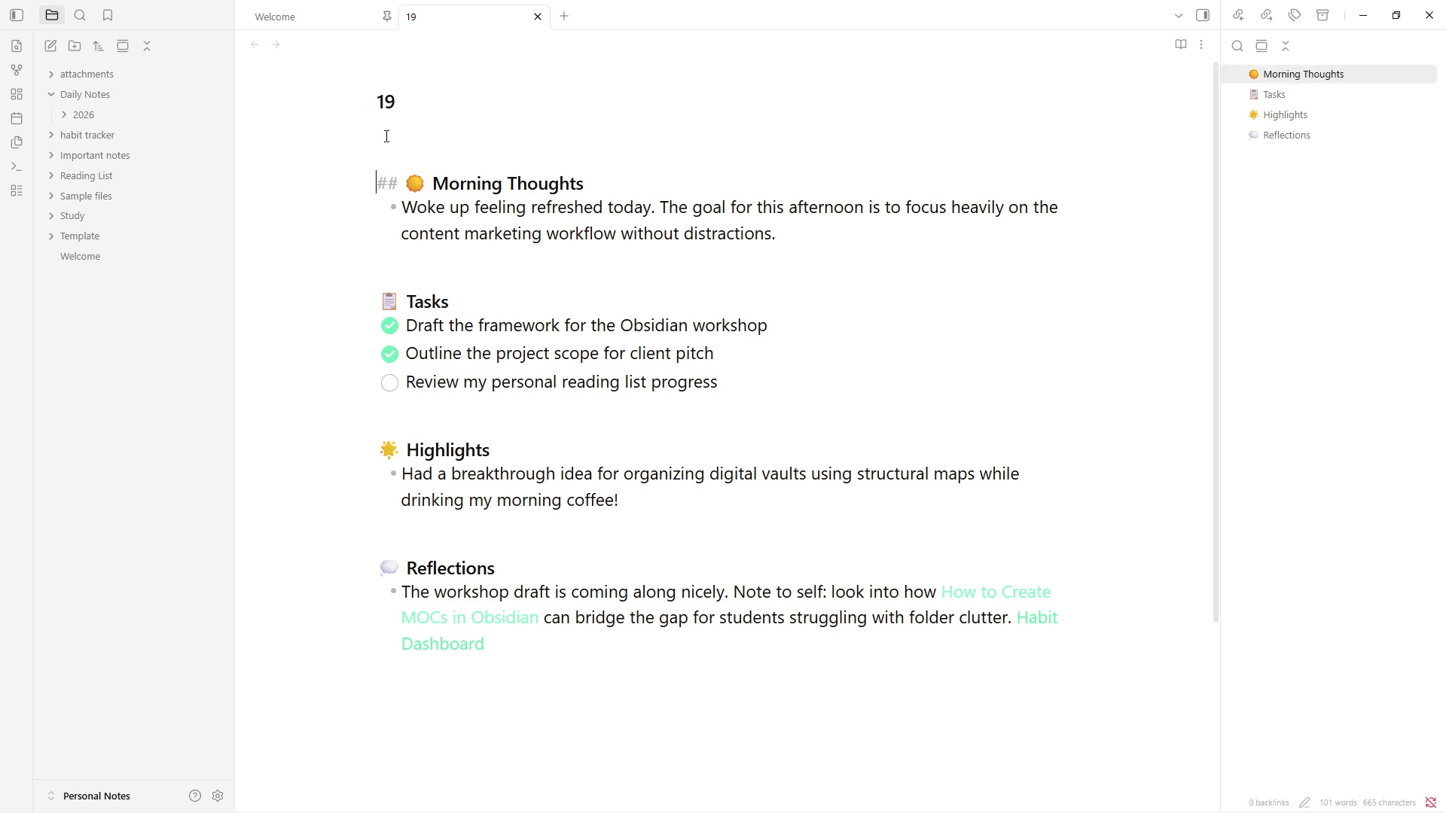
{"action": "key", "text": "BackSpace"}
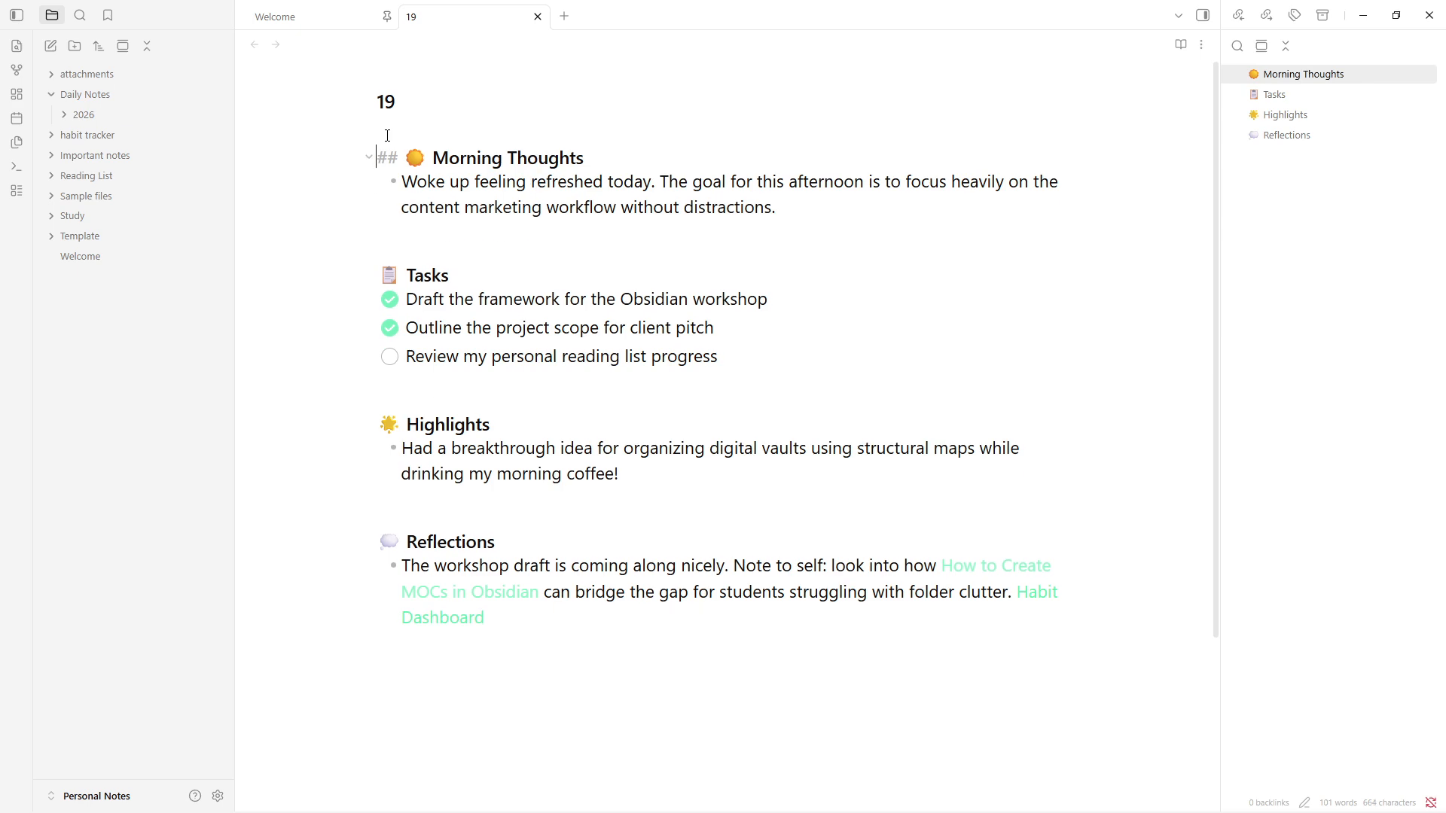
Add one extra blank line between the Morning Thoughts text and the Tasks heading
{"action": "left_click", "coordinate": [597, 617]}
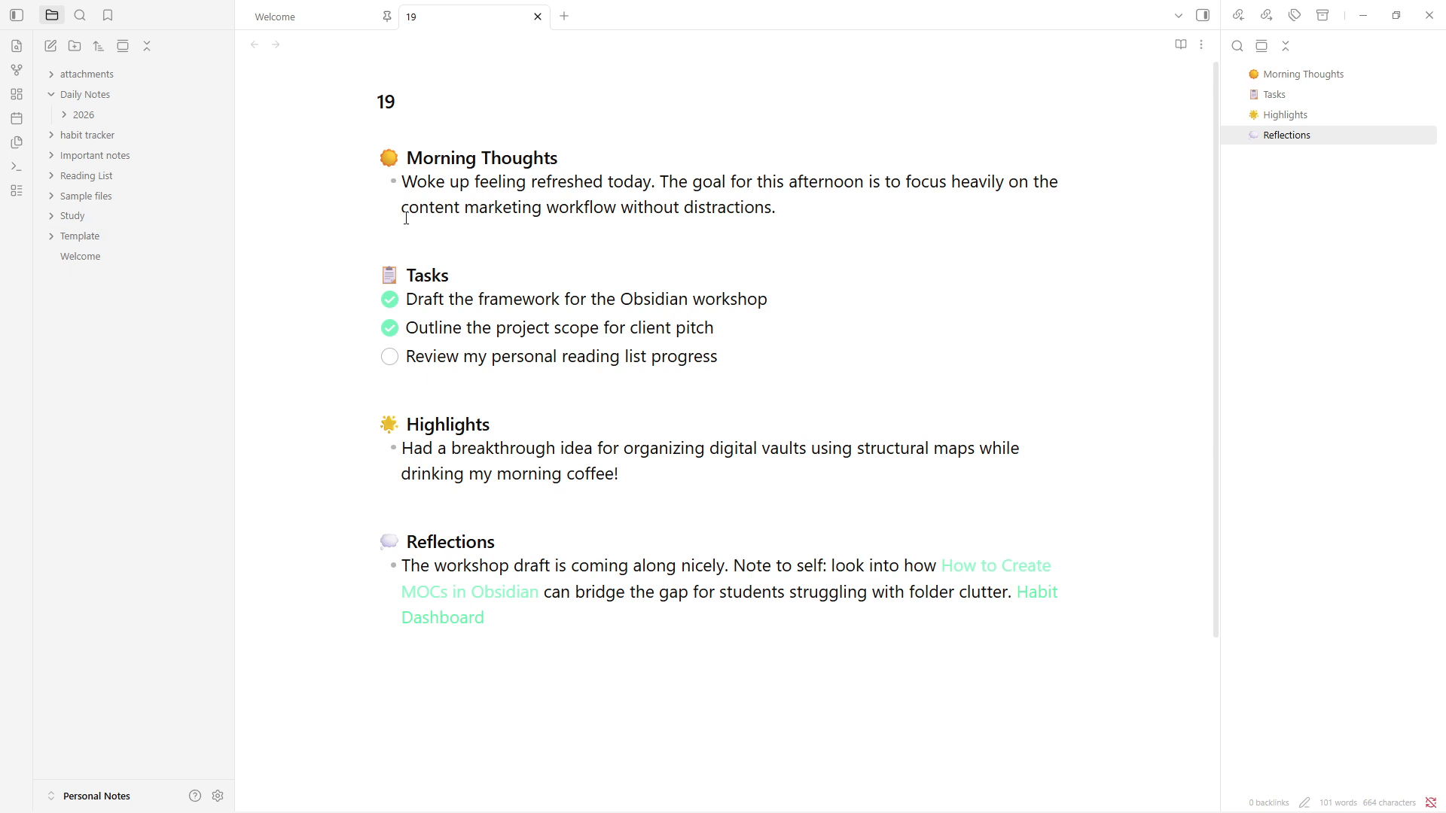
{"action": "left_click", "coordinate": [885, 229]}
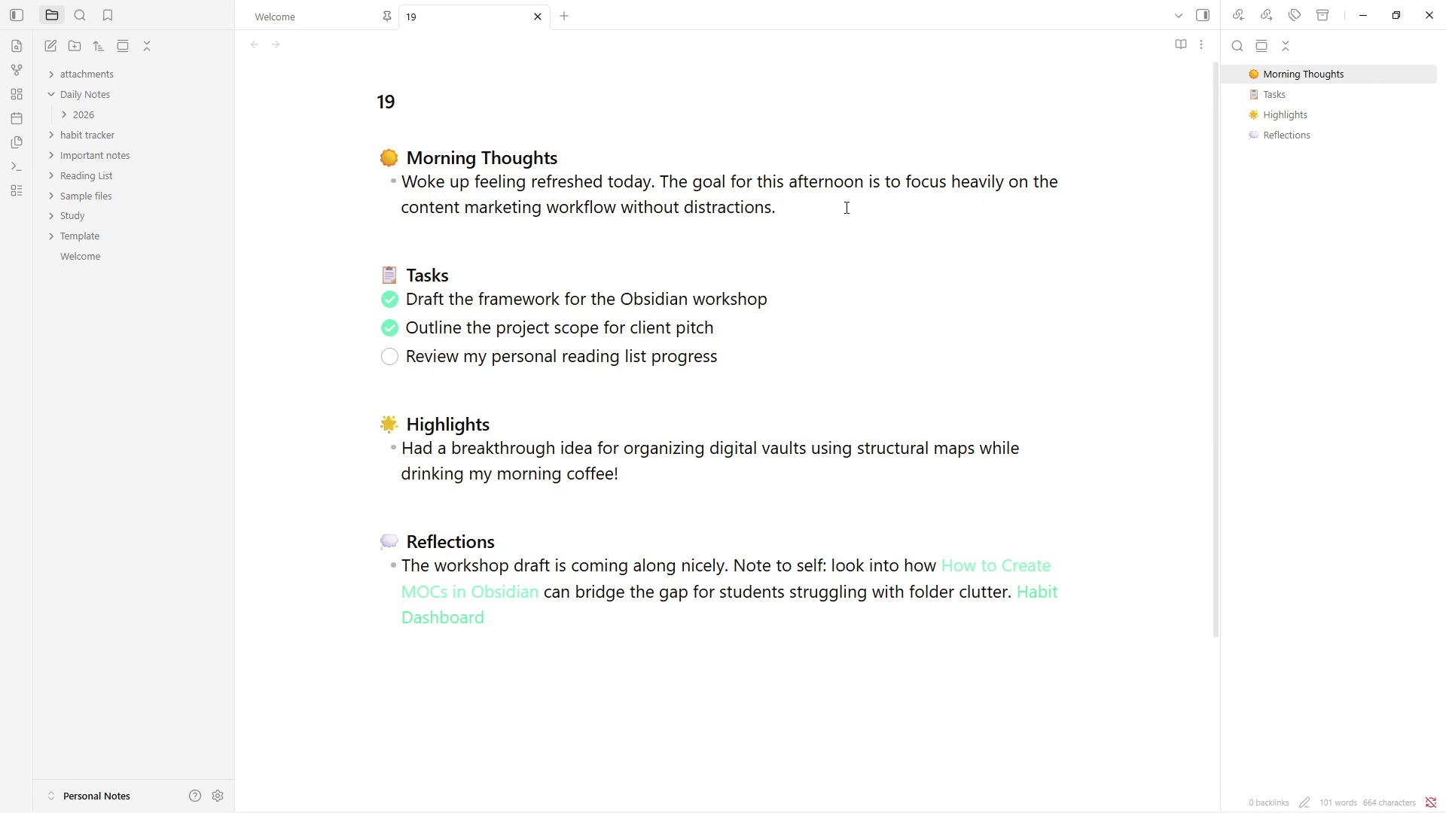
{"action": "key", "text": "Return"}
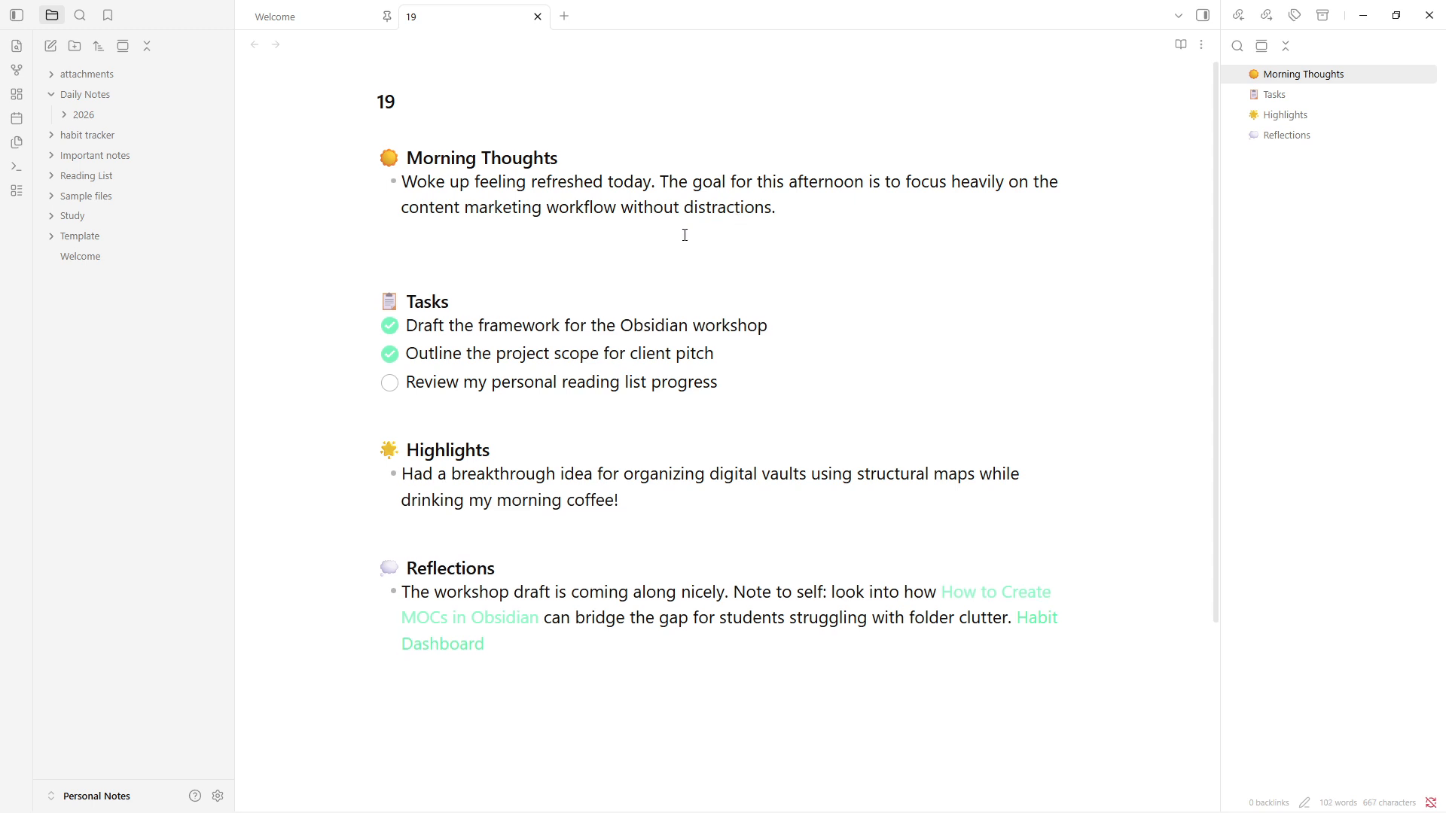
{"action": "key", "text": "Return"}
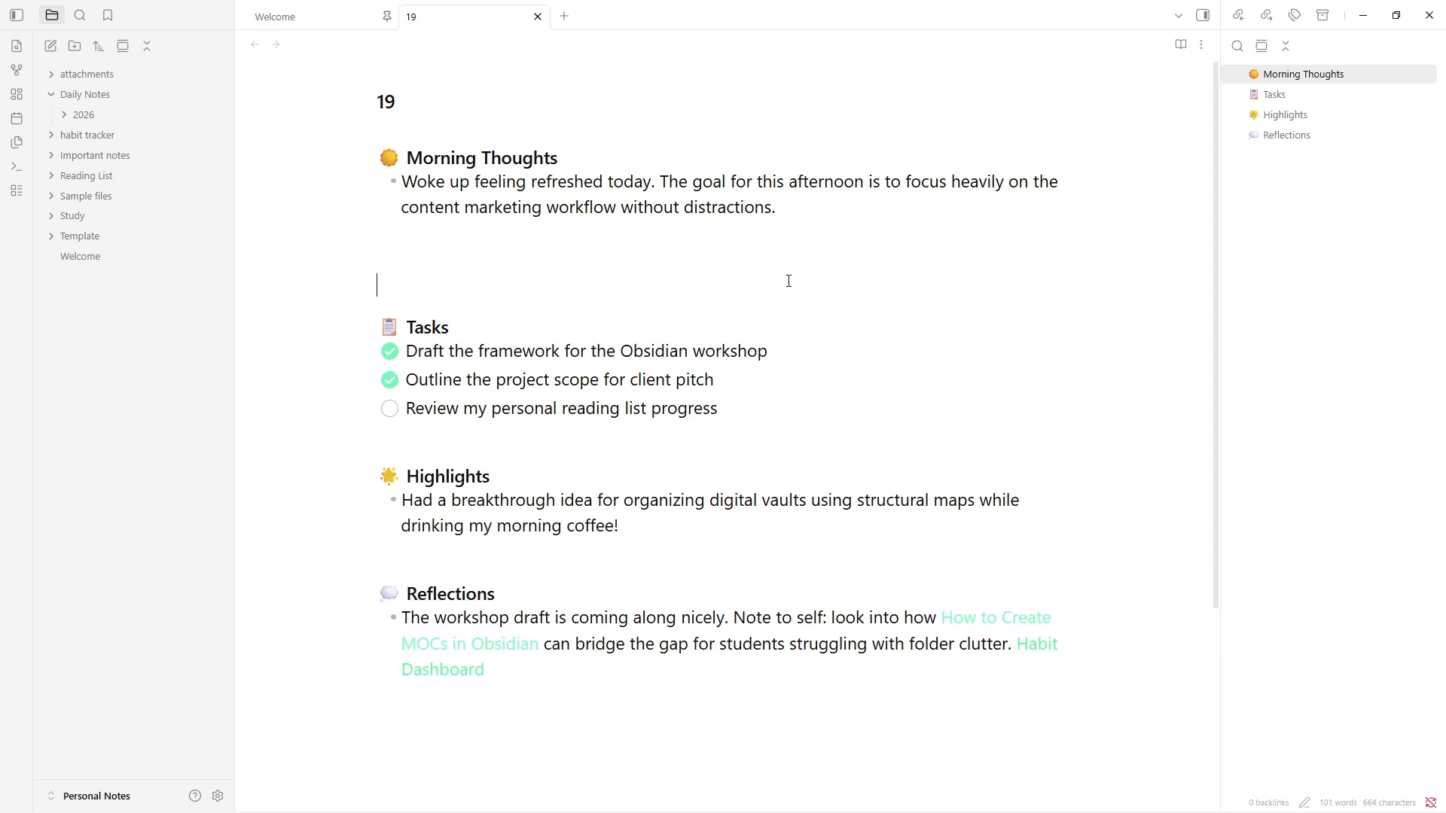
{"action": "key", "text": "BackSpace"}
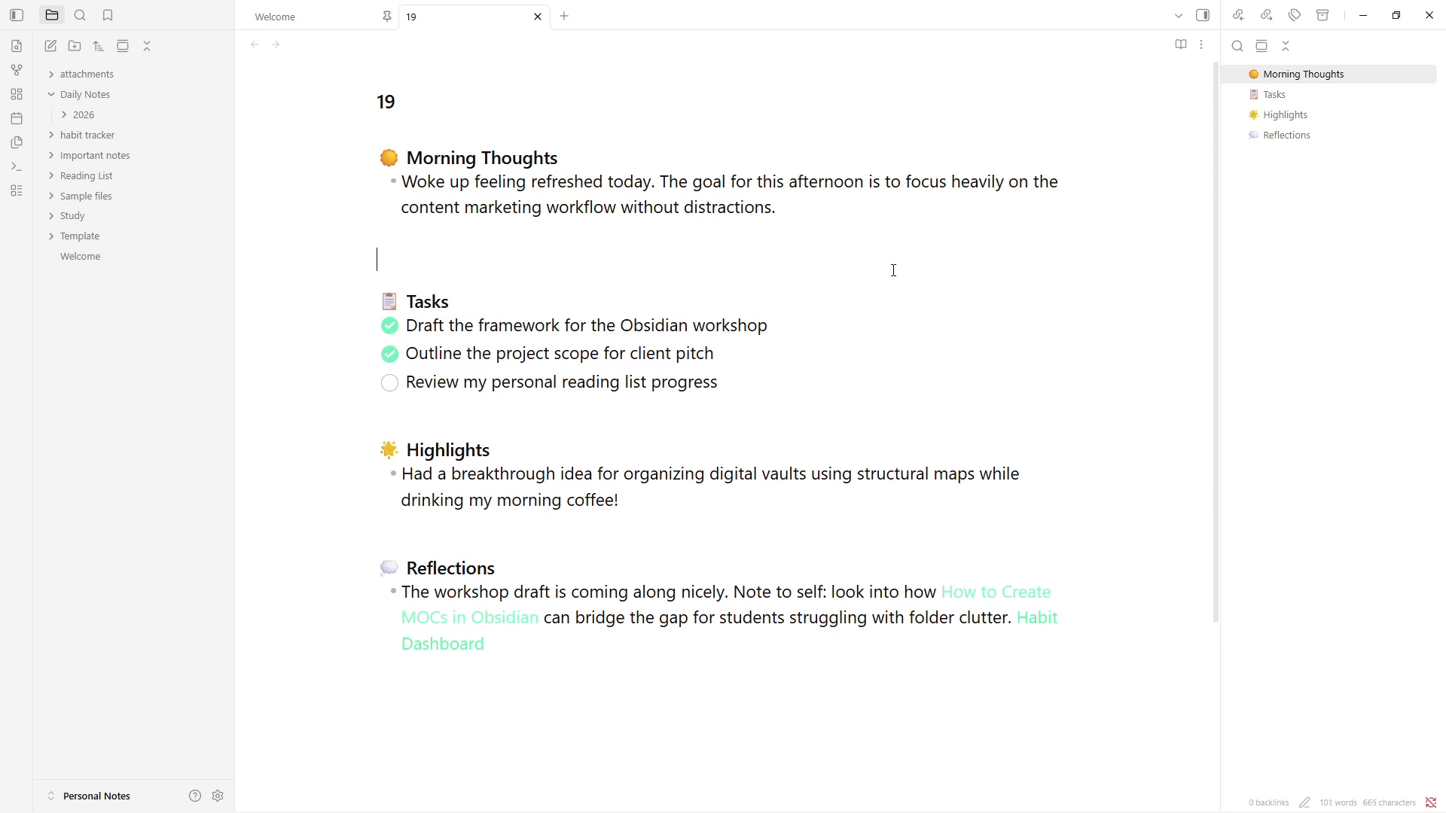